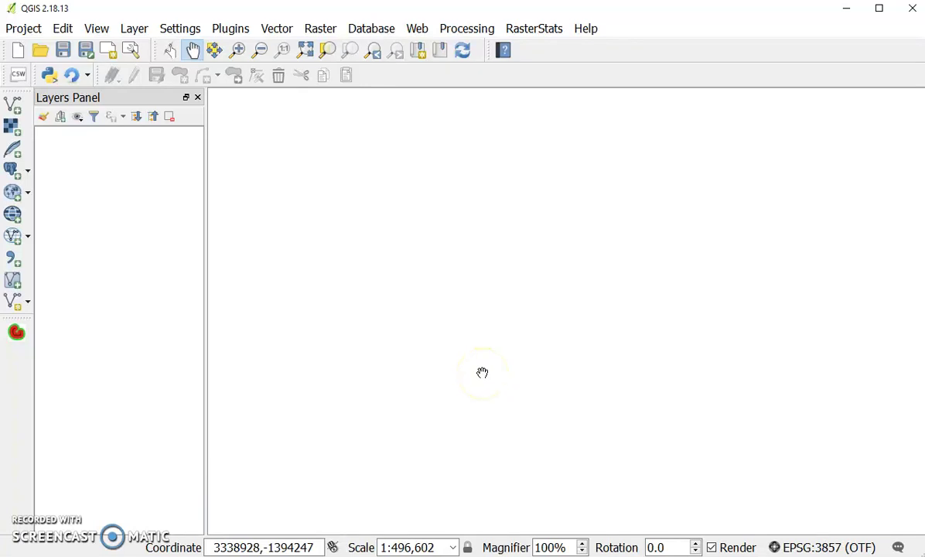
# Rearrange the QGIS window's panels and toolbars.
pyautogui.moveTo(434, 383); pyautogui.dragTo(451, 393)
pyautogui.moveTo(451, 393); pyautogui.dragTo(419, 328)
pyautogui.moveTo(206, 407); pyautogui.dragTo(149, 379)
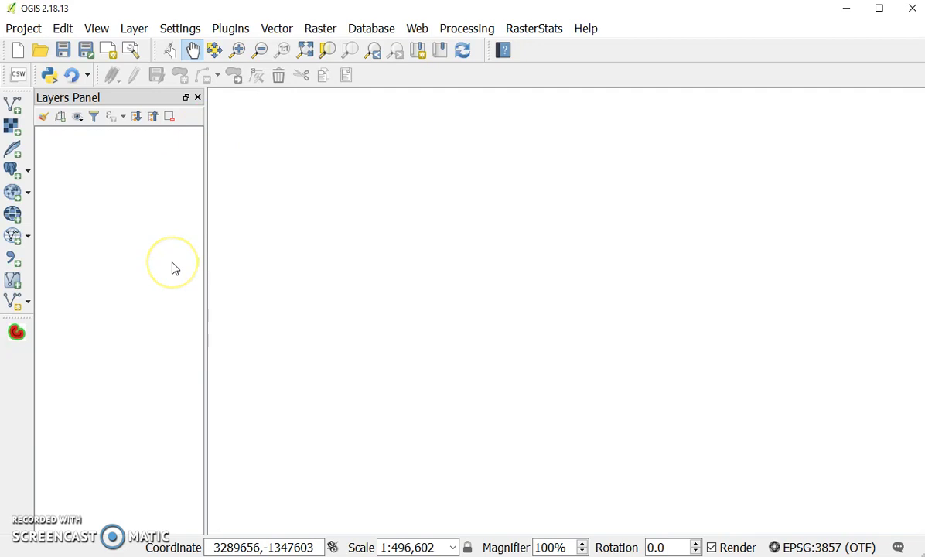
pyautogui.rightClick(446, 80)
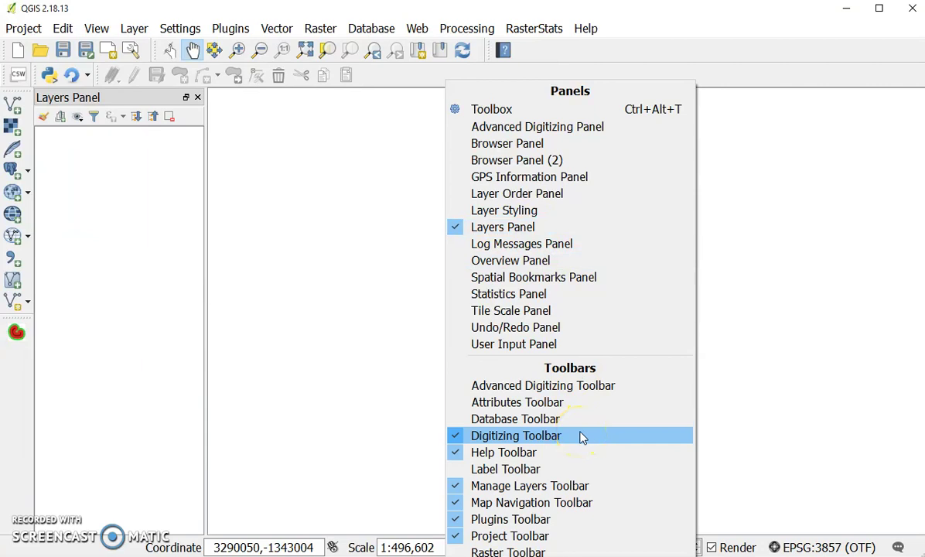
pyautogui.click(570, 508)
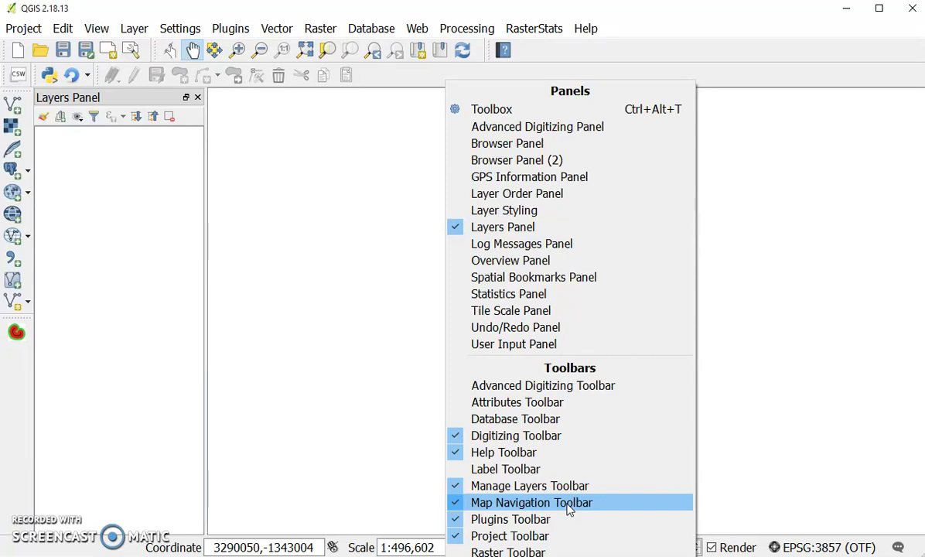
pyautogui.click(605, 56)
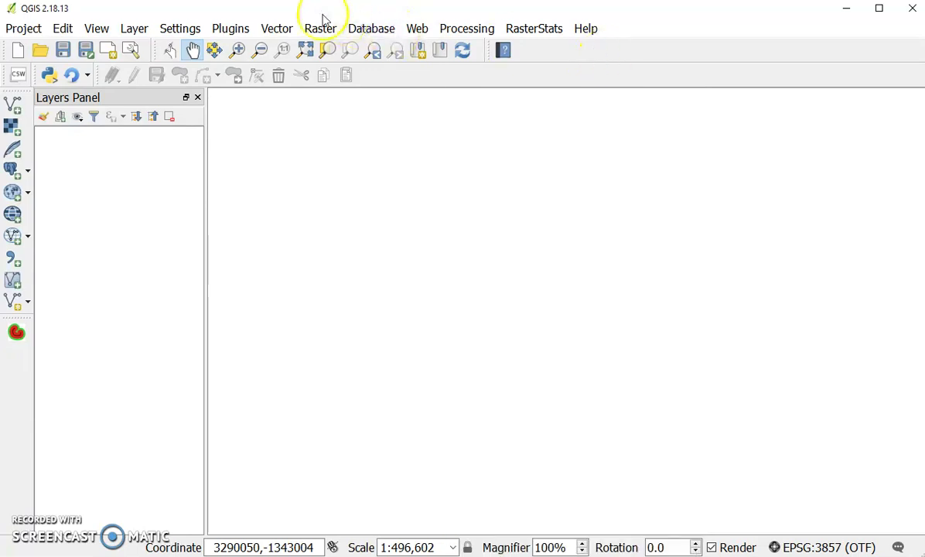
# Search the plugin manager for 'OpenLayers' and install the OpenLayers Plugin.
pyautogui.click(229, 34)
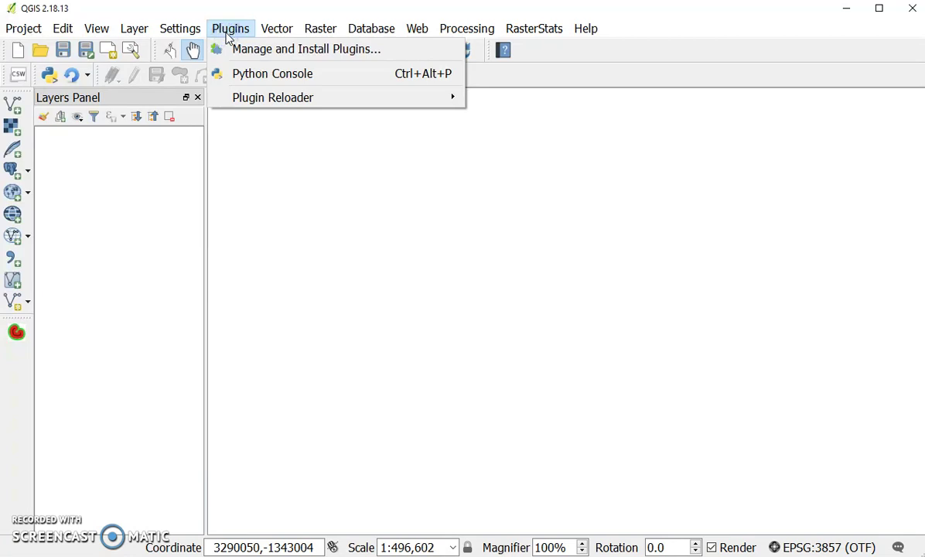
pyautogui.click(232, 50)
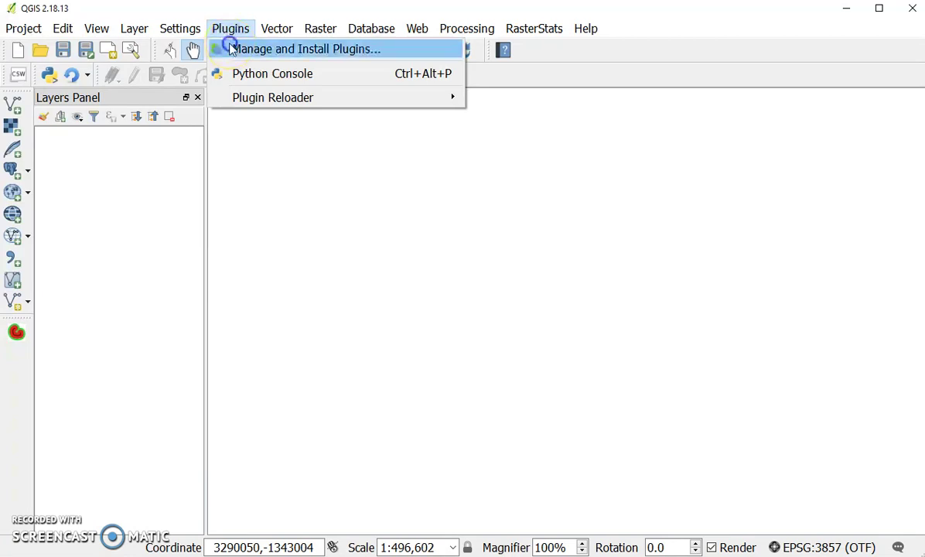
pyautogui.click(232, 49)
pyautogui.click(265, 63)
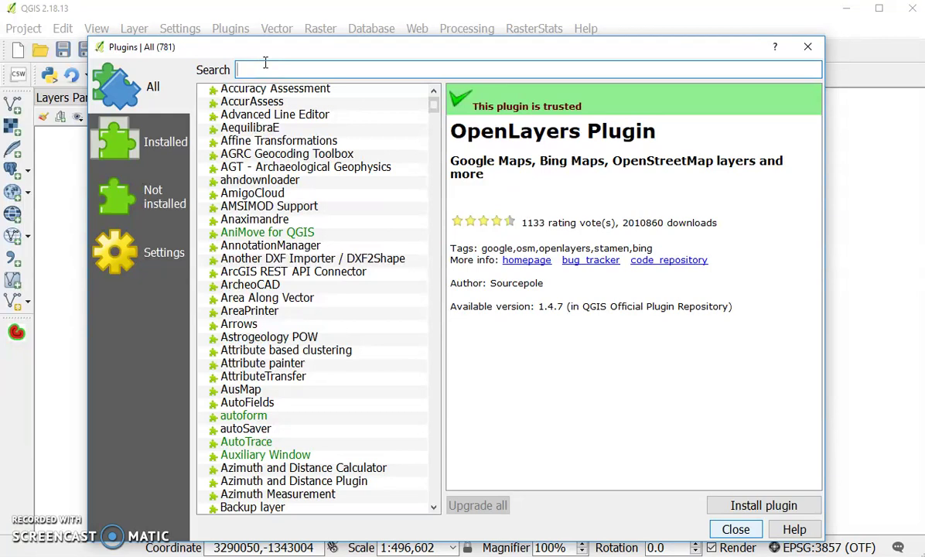
pyautogui.write('OpenLayers')
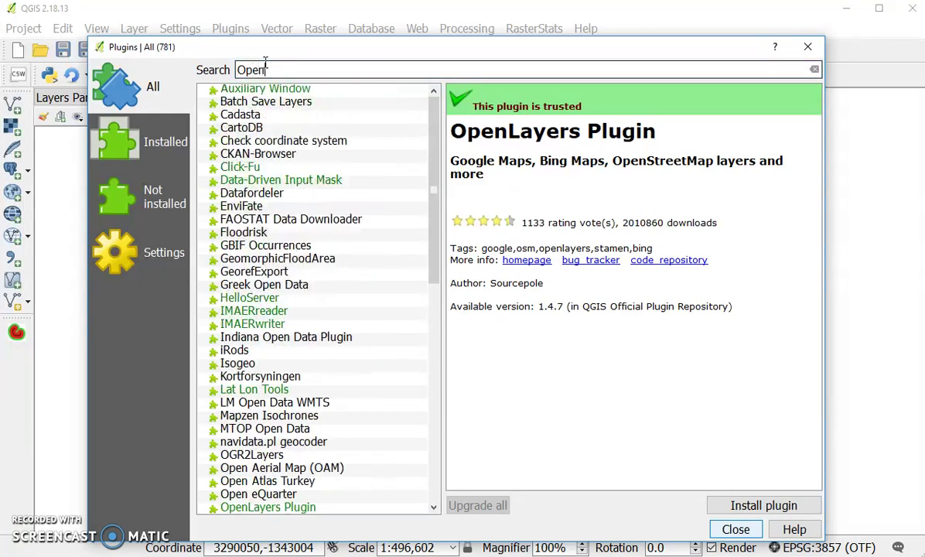
pyautogui.click(265, 62)
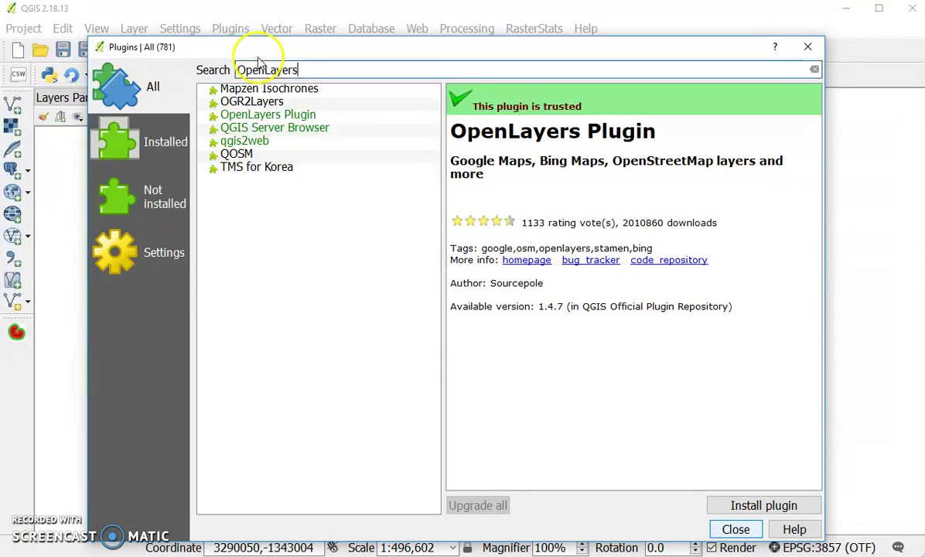
pyautogui.click(276, 116)
pyautogui.click(275, 116)
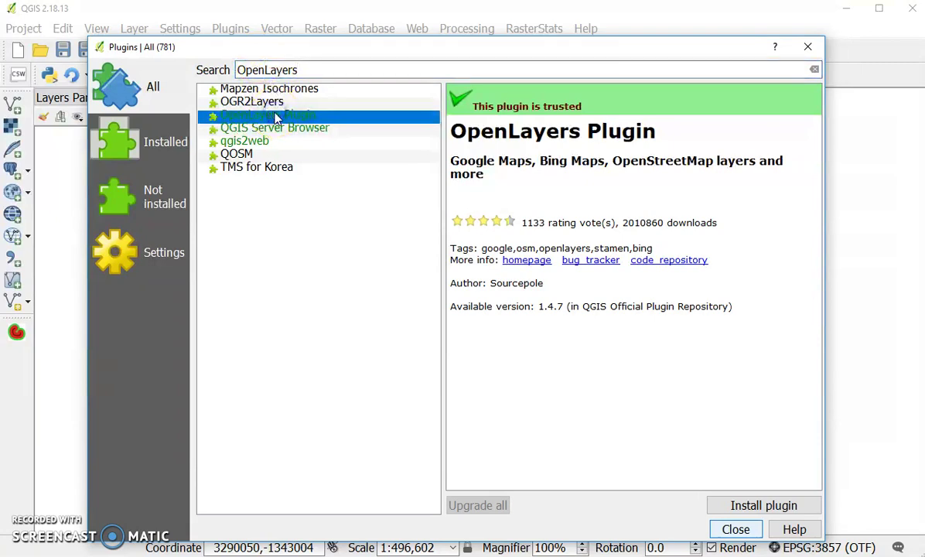
pyautogui.click(743, 507)
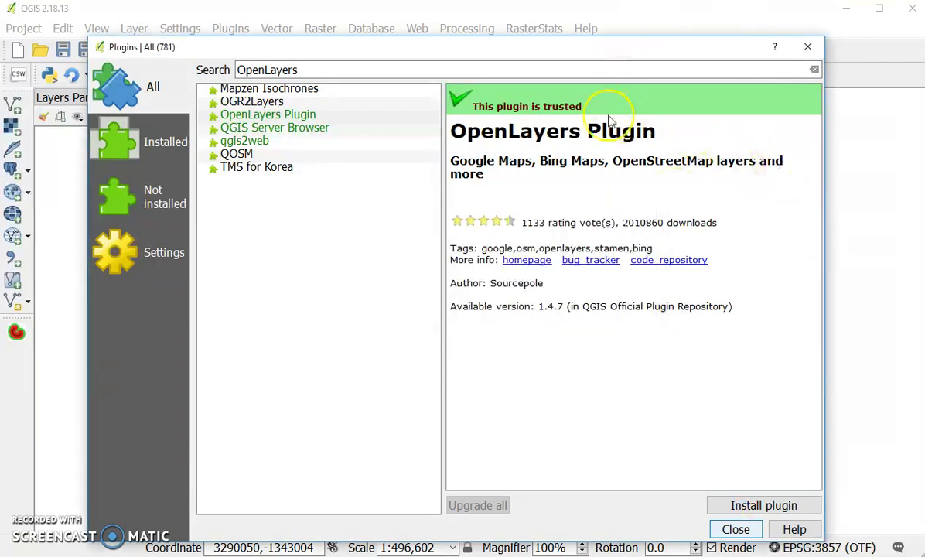
pyautogui.click(736, 530)
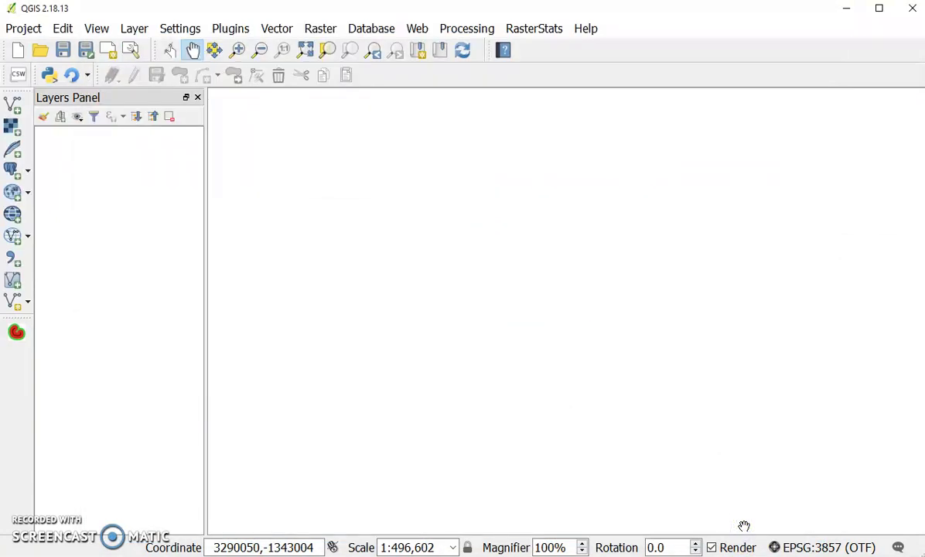
# Add the Bing Aerial layer from the OpenLayers plugin's Bing Maps options.
pyautogui.click(417, 29)
pyautogui.moveTo(434, 71)
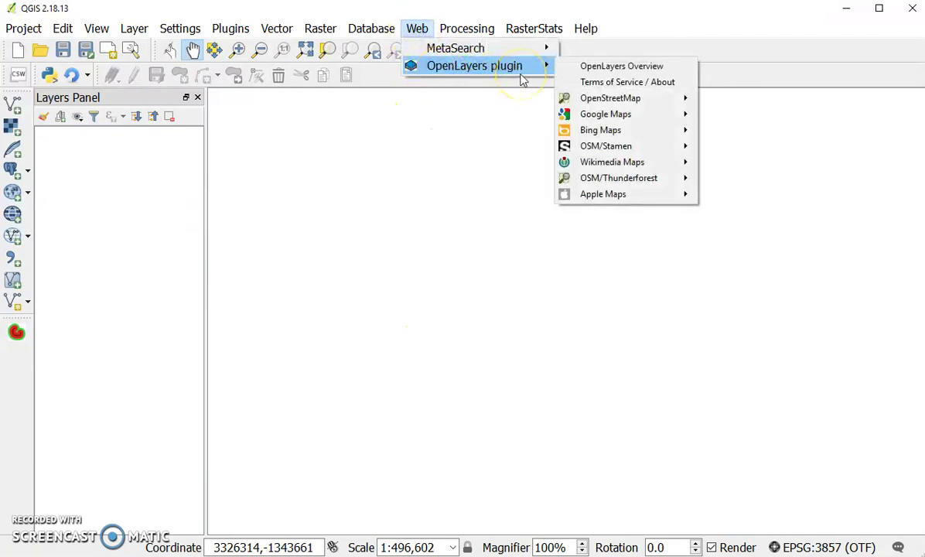
pyautogui.moveTo(613, 136)
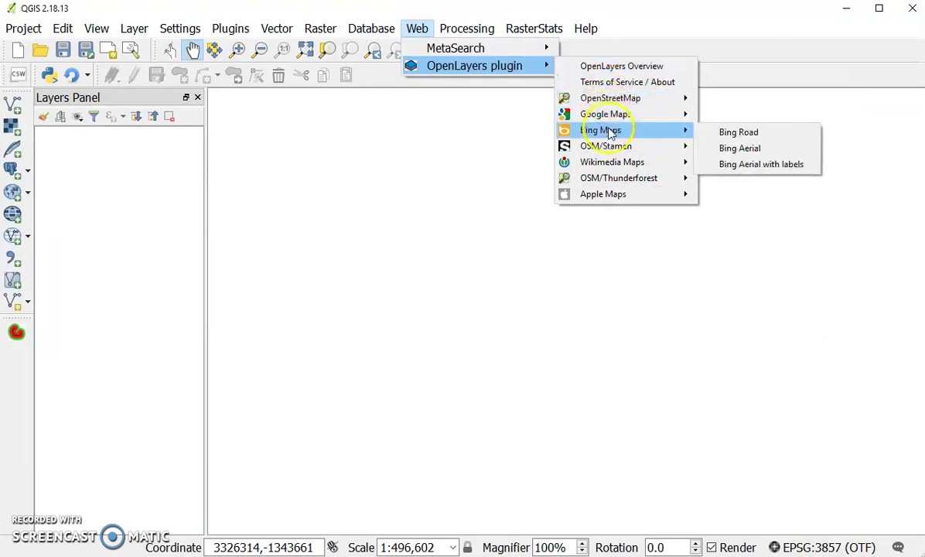
pyautogui.click(720, 147)
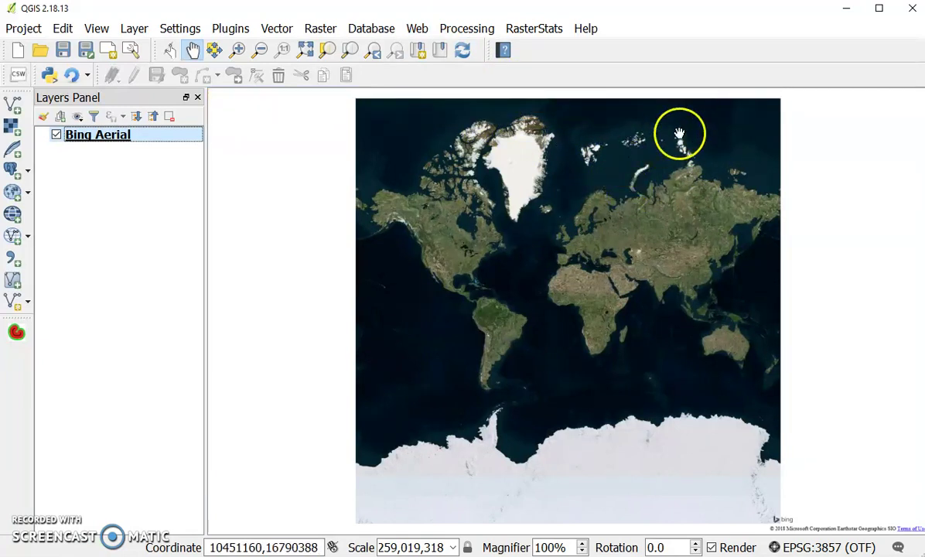
# Zoom in from central Africa to the lakes and then the wetlands south of the lake.
pyautogui.click(237, 50)
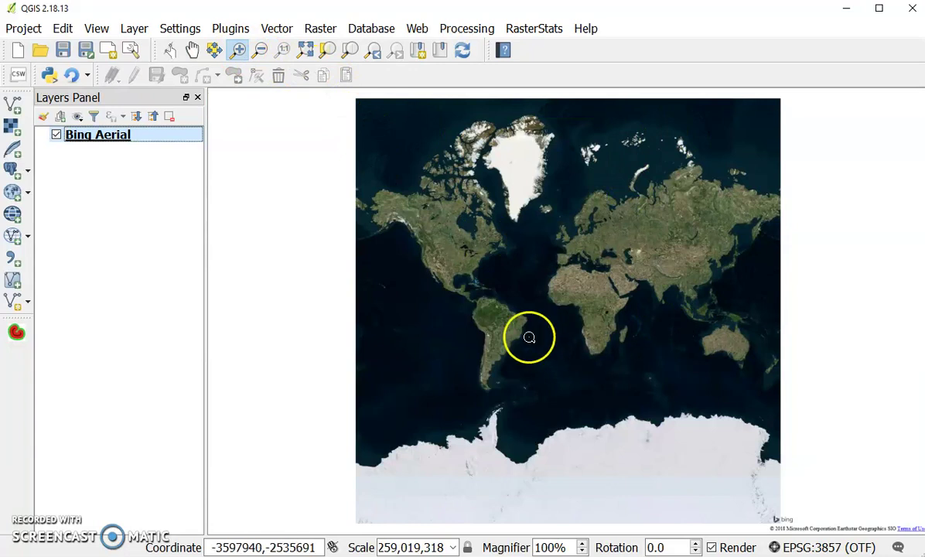
pyautogui.moveTo(592, 312); pyautogui.dragTo(617, 336)
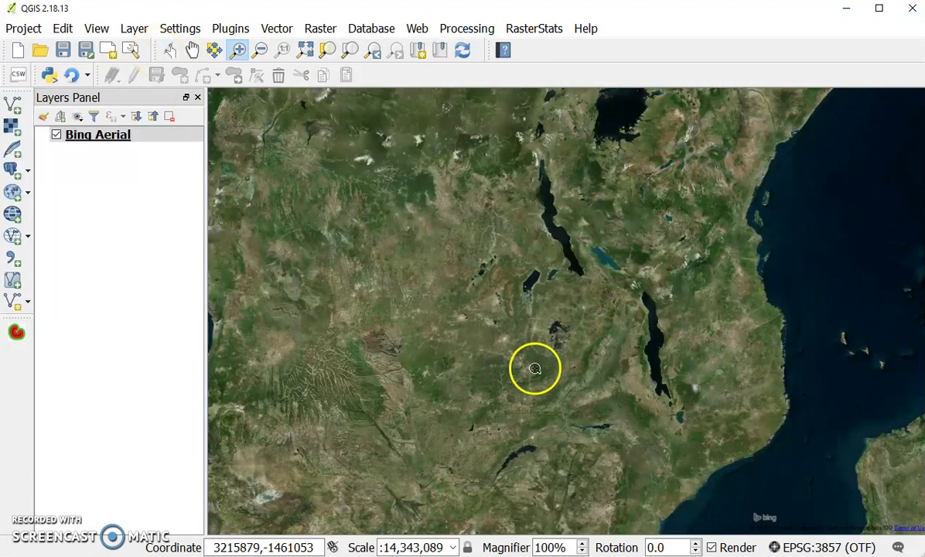
pyautogui.moveTo(537, 320); pyautogui.dragTo(608, 371)
pyautogui.click(590, 357)
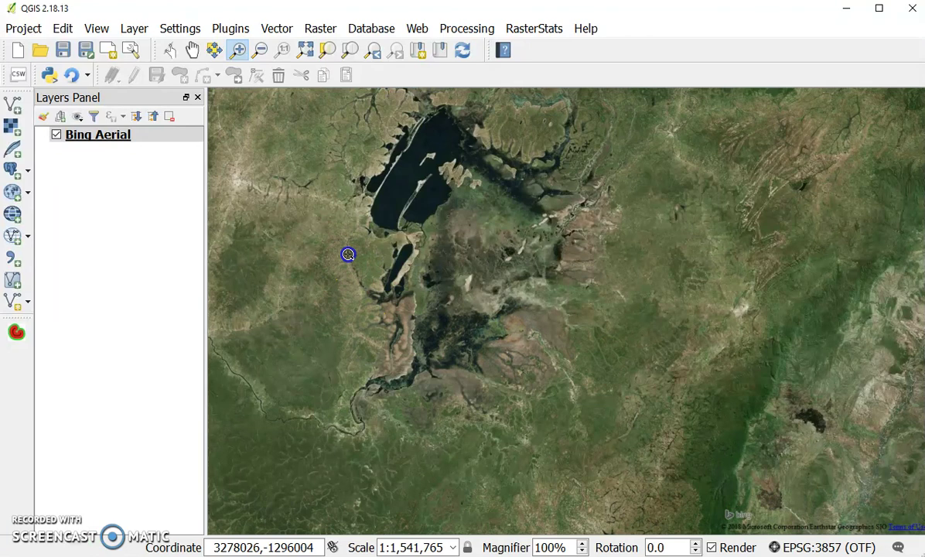
pyautogui.moveTo(349, 254); pyautogui.dragTo(573, 462)
pyautogui.click(492, 292)
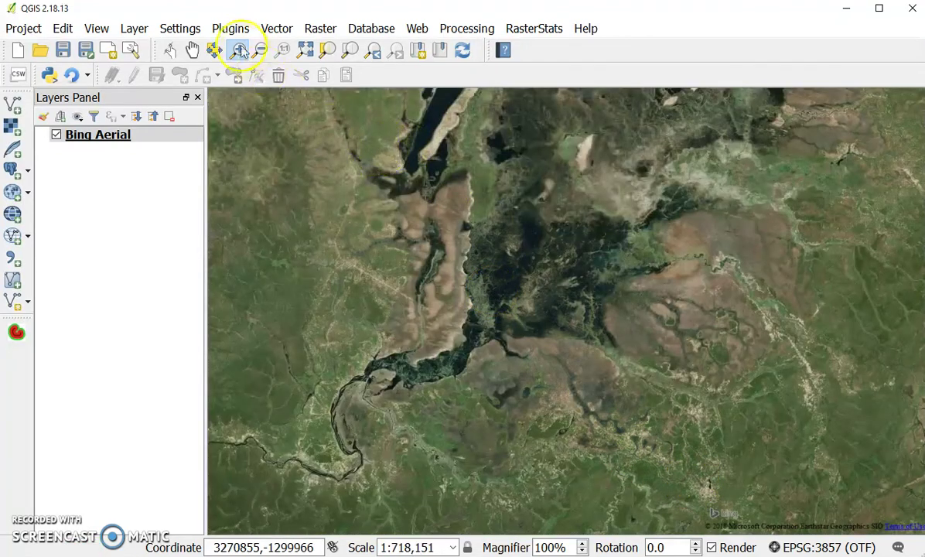
# Pan the aerial view south and slightly right to frame the wetlands at about 1:718,151.
pyautogui.click(191, 50)
pyautogui.moveTo(714, 503); pyautogui.dragTo(688, 363)
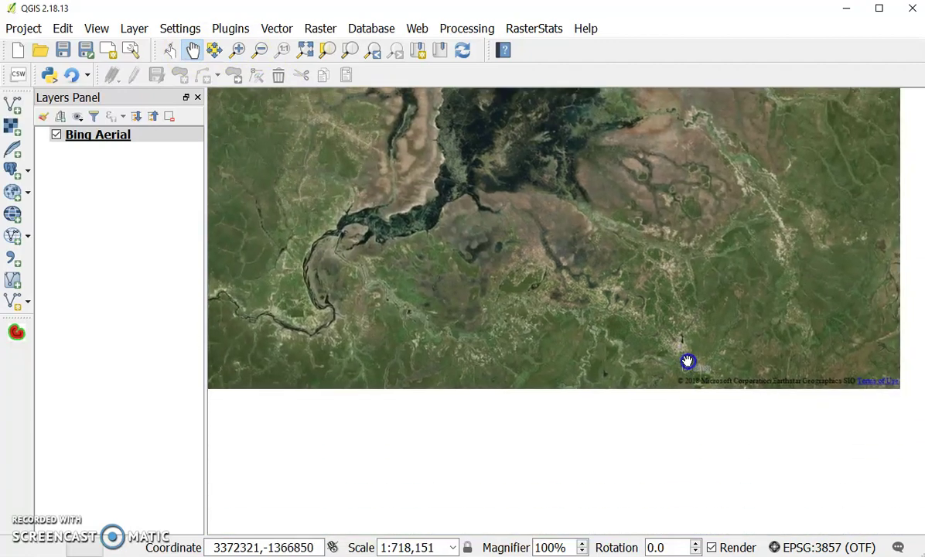
pyautogui.click(560, 344)
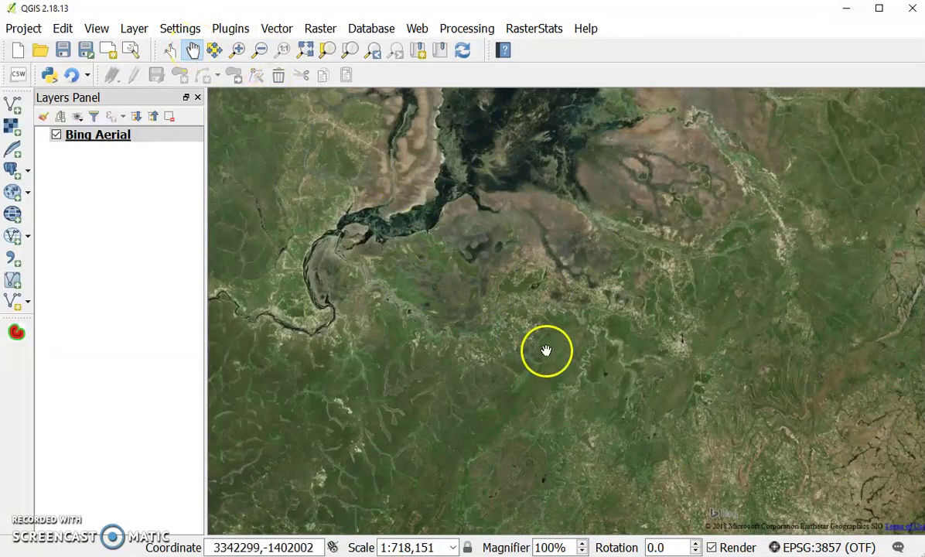
pyautogui.moveTo(503, 331); pyautogui.dragTo(555, 331)
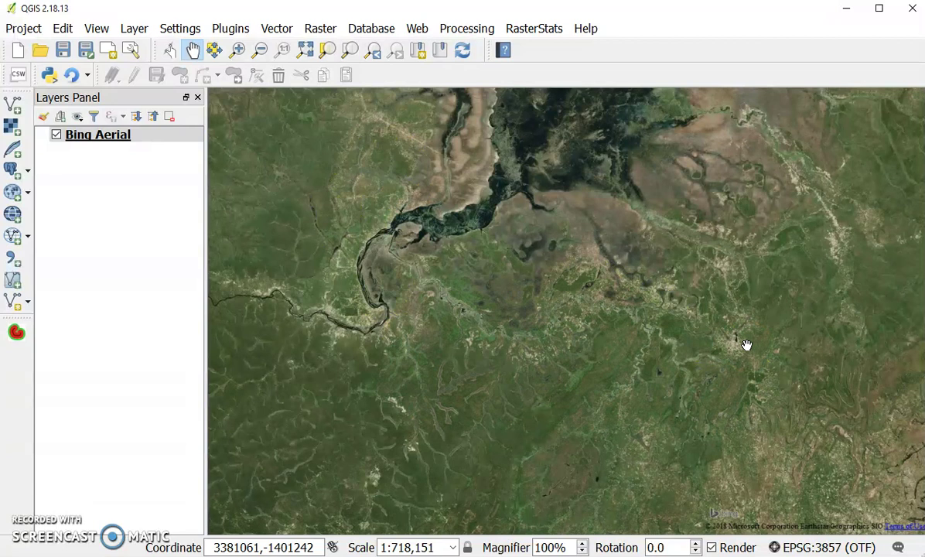
pyautogui.click(268, 259)
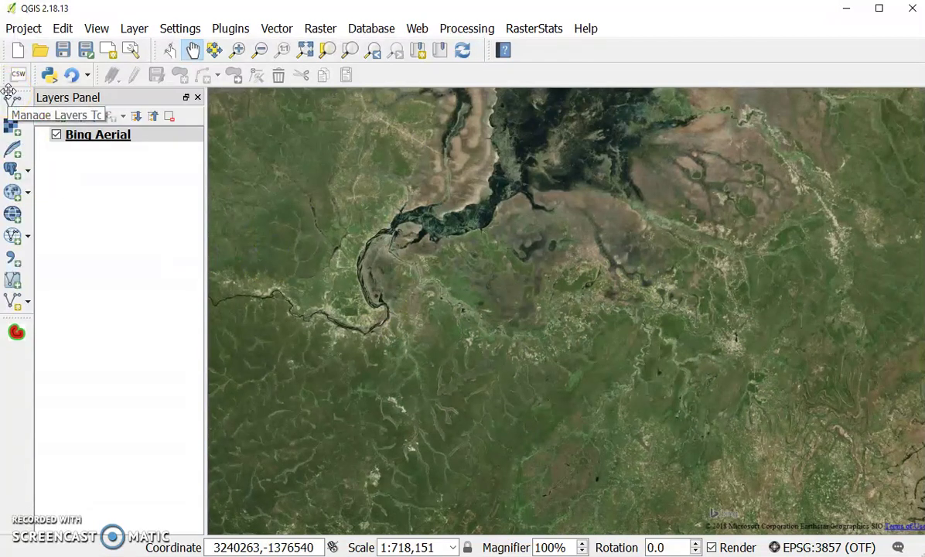
# Set up a new Polygon shapefile layer in EPSG:4326 with field name Bnglyu_Zam and confirm.
pyautogui.click(29, 303)
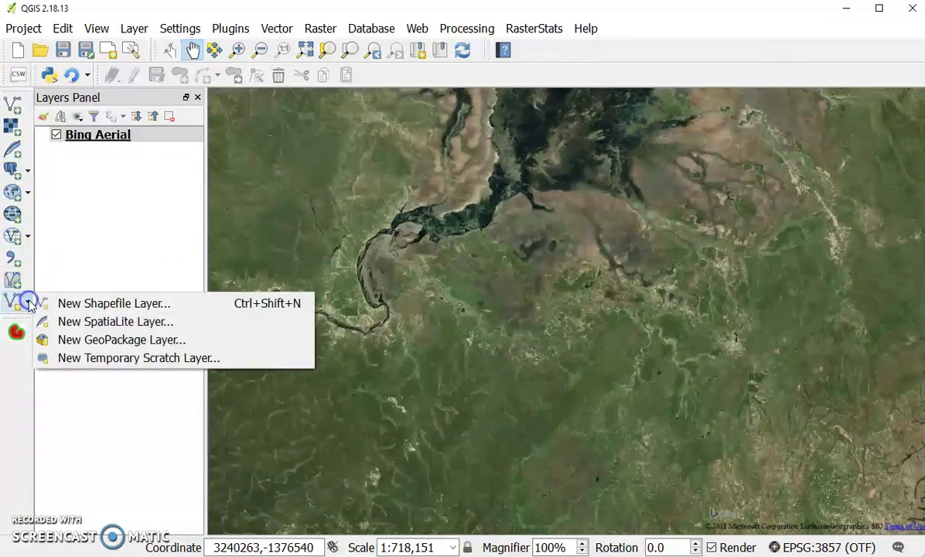
pyautogui.click(75, 308)
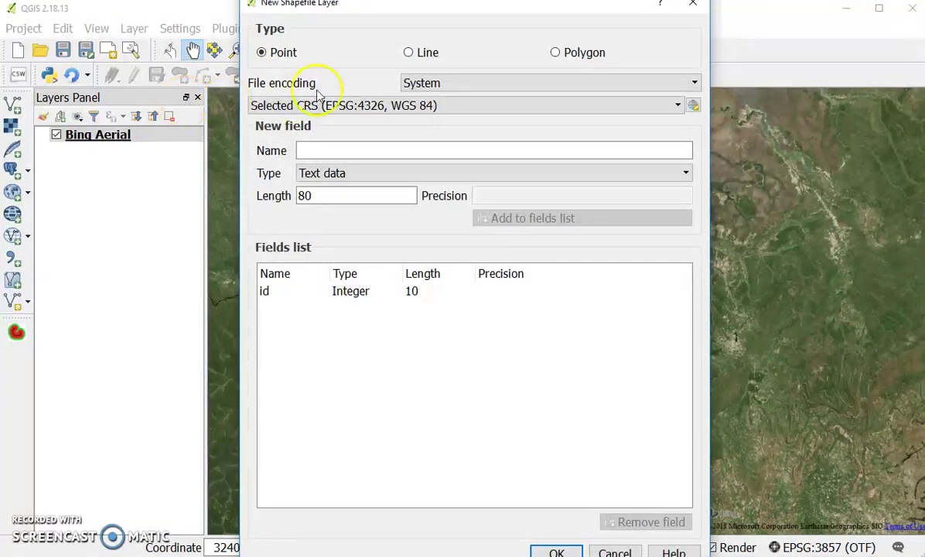
pyautogui.moveTo(444, 0); pyautogui.dragTo(444, 7)
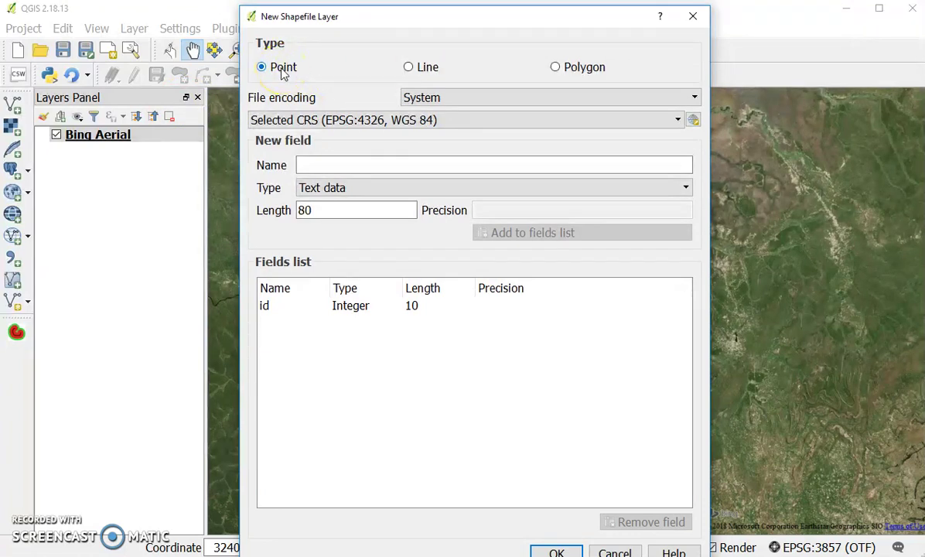
pyautogui.click(555, 67)
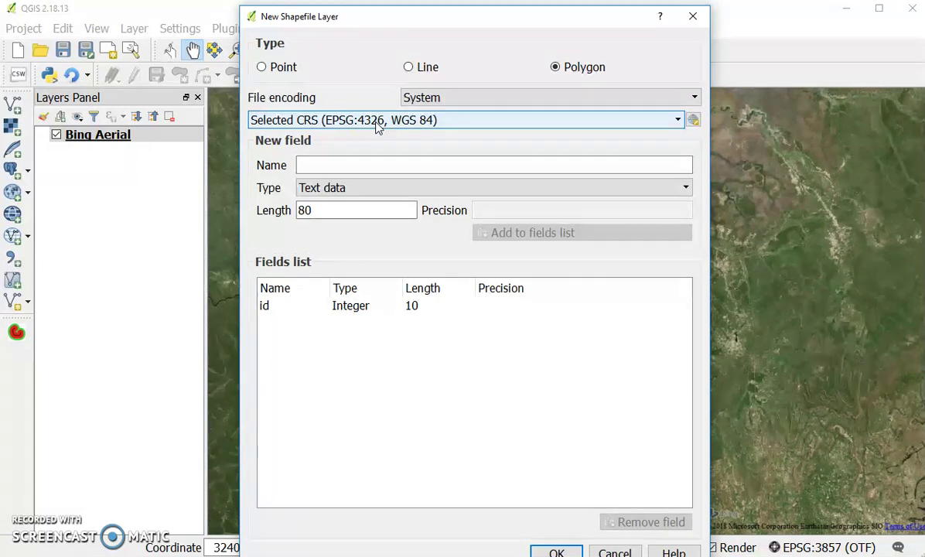
pyautogui.click(346, 165)
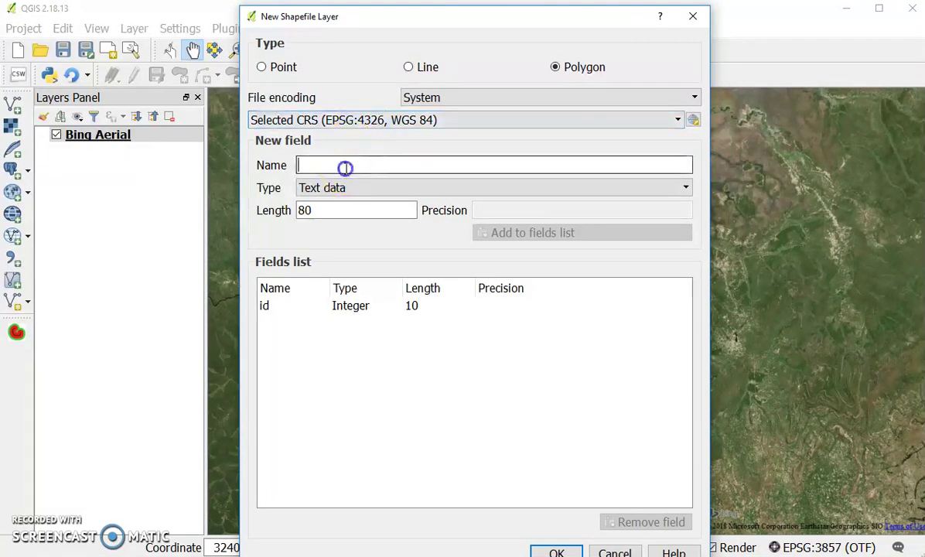
pyautogui.write('Bng')
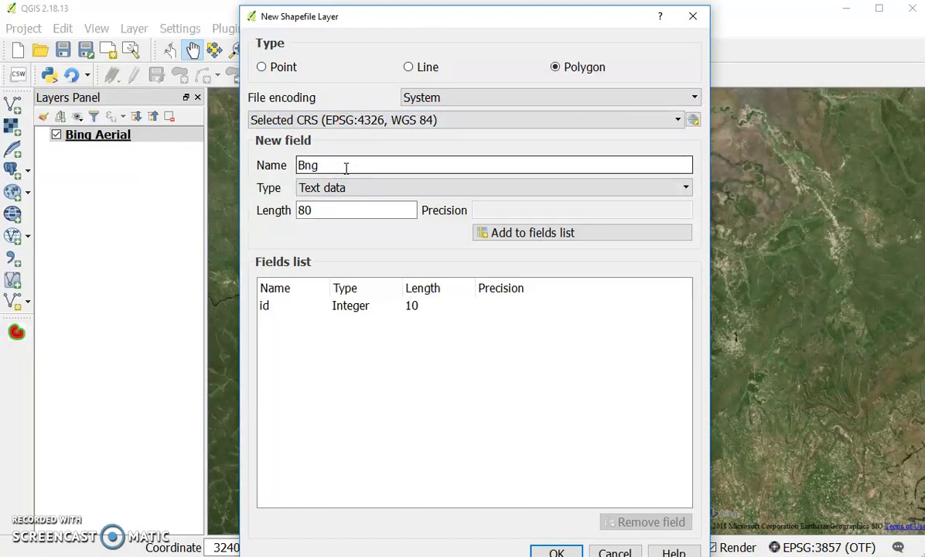
pyautogui.write('ly')
pyautogui.write('u_Zam')
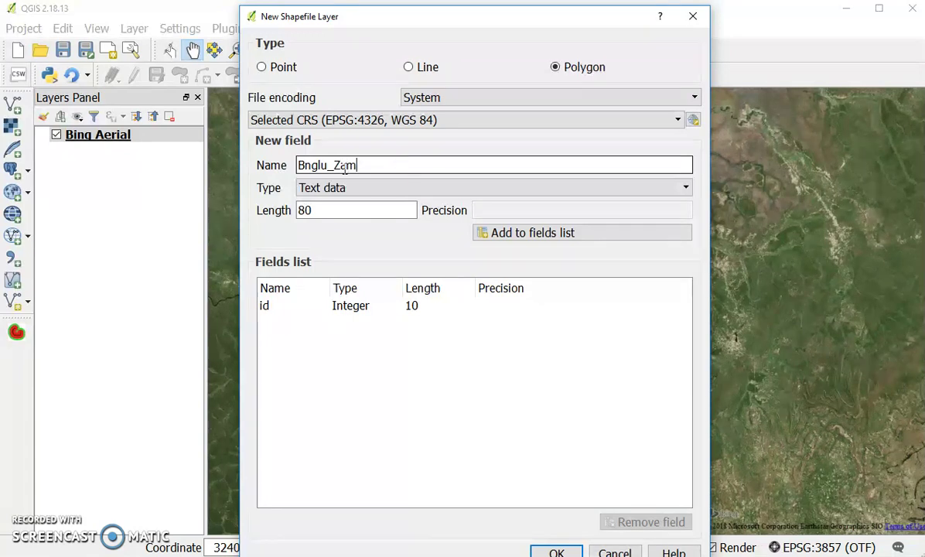
pyautogui.click(332, 165)
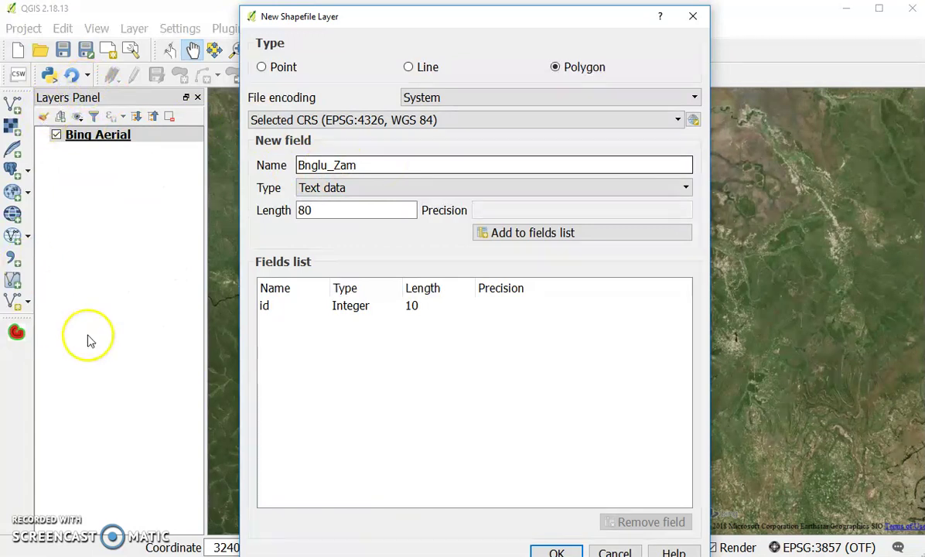
pyautogui.click(559, 554)
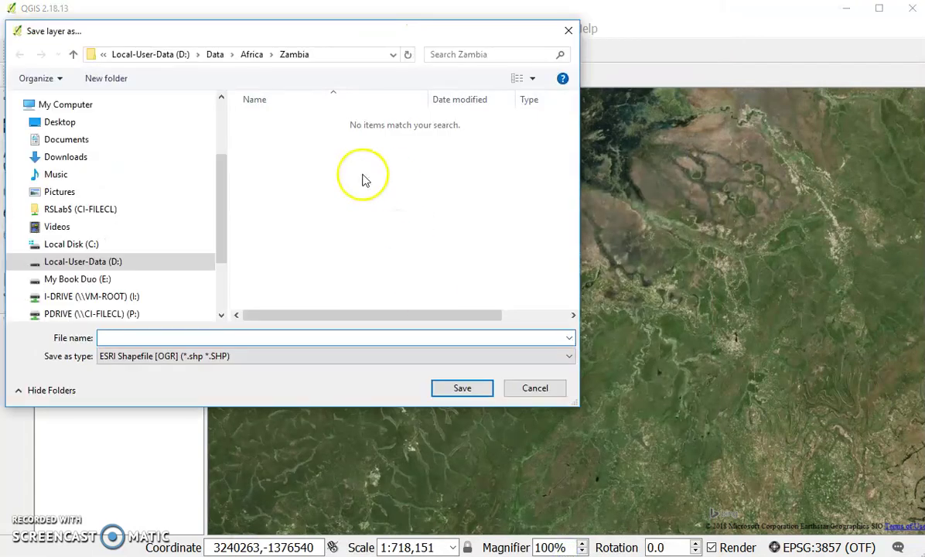
# Save the shapefile as Bangweulu_Wetlands_Communities_Zambia in D:\Data\Africa\Zambia.
pyautogui.click(66, 261)
pyautogui.doubleClick(270, 181)
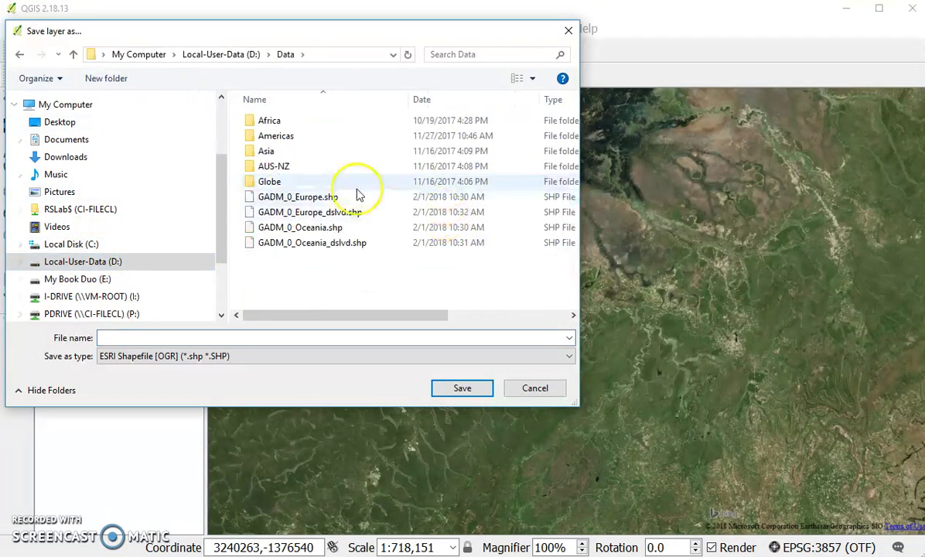
pyautogui.doubleClick(271, 120)
pyautogui.scroll(-3, 286, 162)
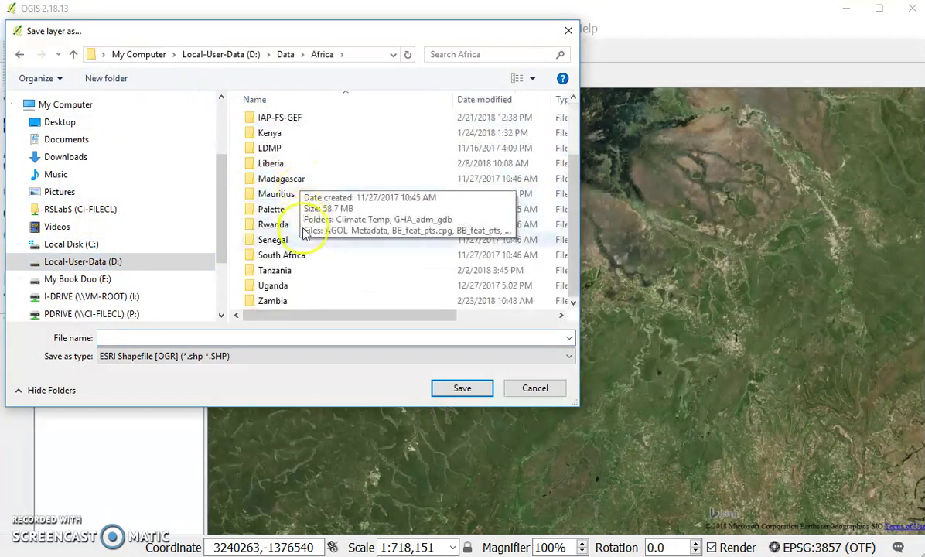
pyautogui.doubleClick(277, 306)
pyautogui.click(278, 337)
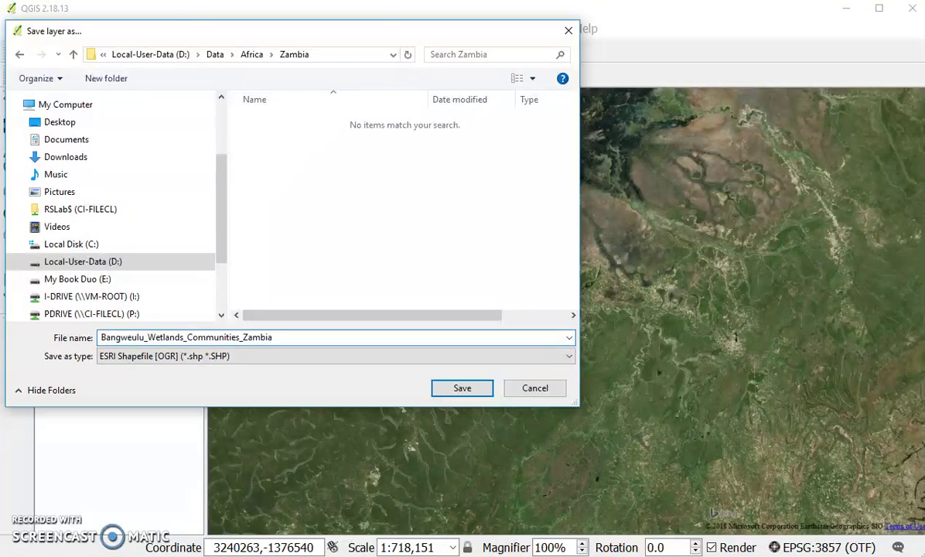
pyautogui.click(455, 389)
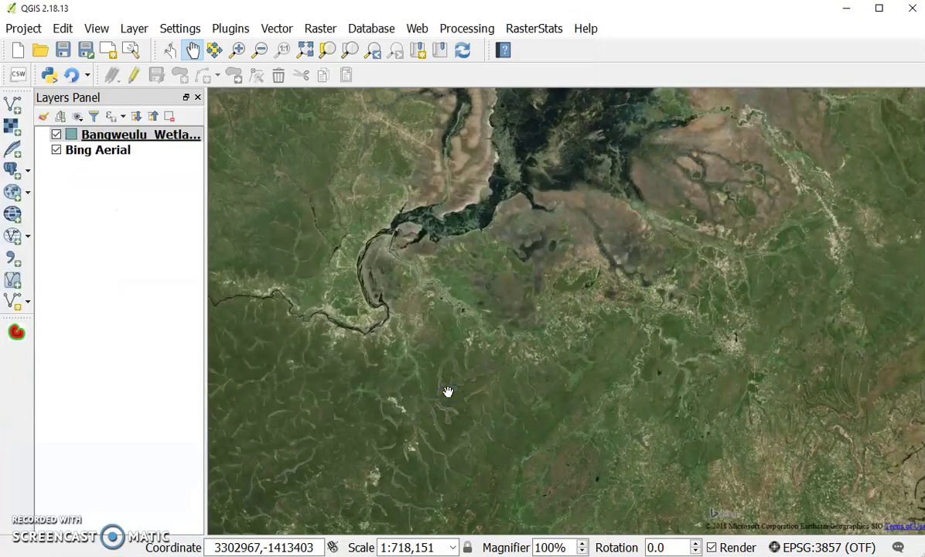
# Select the Bangweulu_Wetlands_Communities_Zambia layer and switch on editing.
pyautogui.click(95, 140)
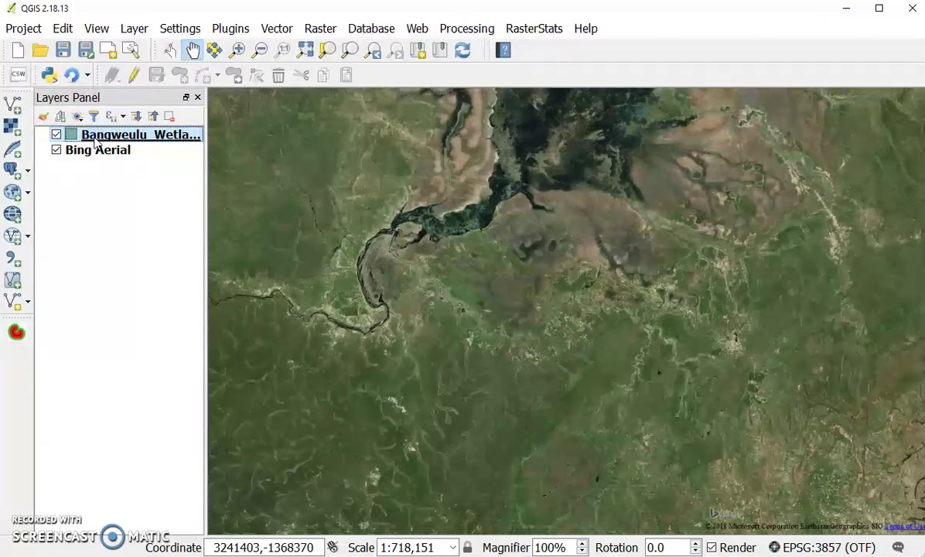
pyautogui.click(133, 77)
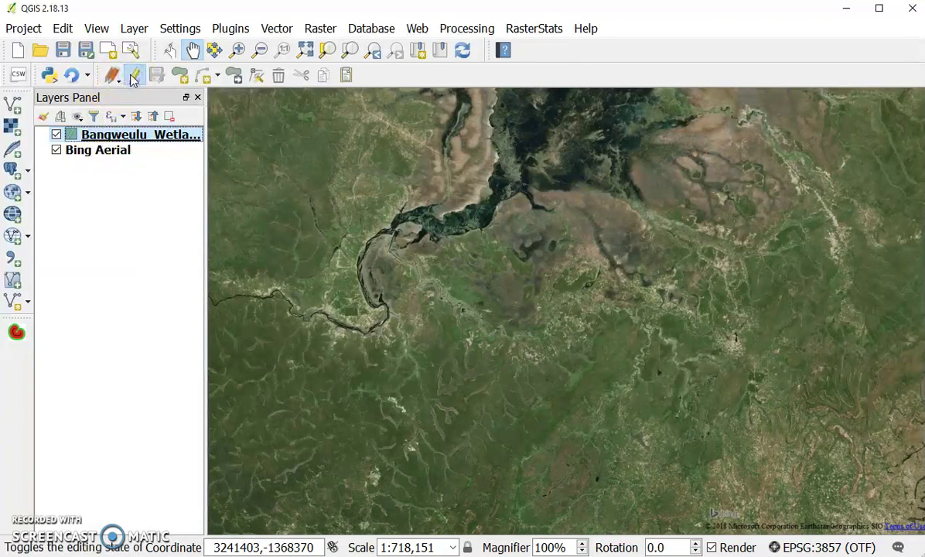
pyautogui.click(141, 75)
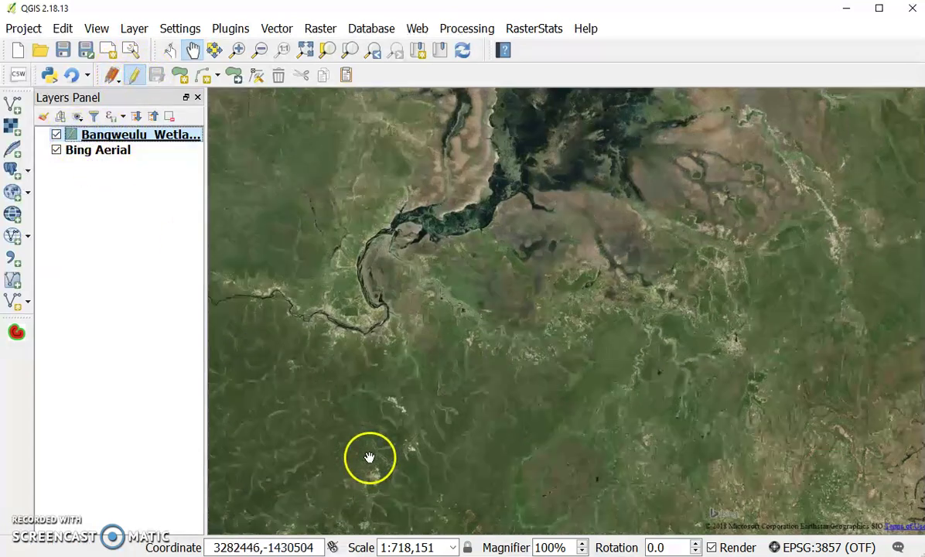
# Start the first community polygon, tracing its southern boundary eastward from the western tip.
pyautogui.click(183, 82)
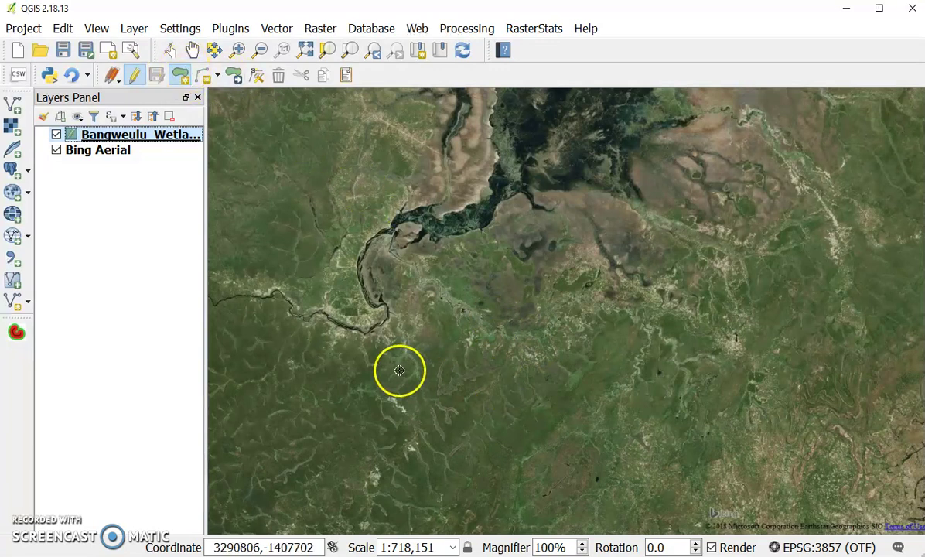
pyautogui.click(265, 330)
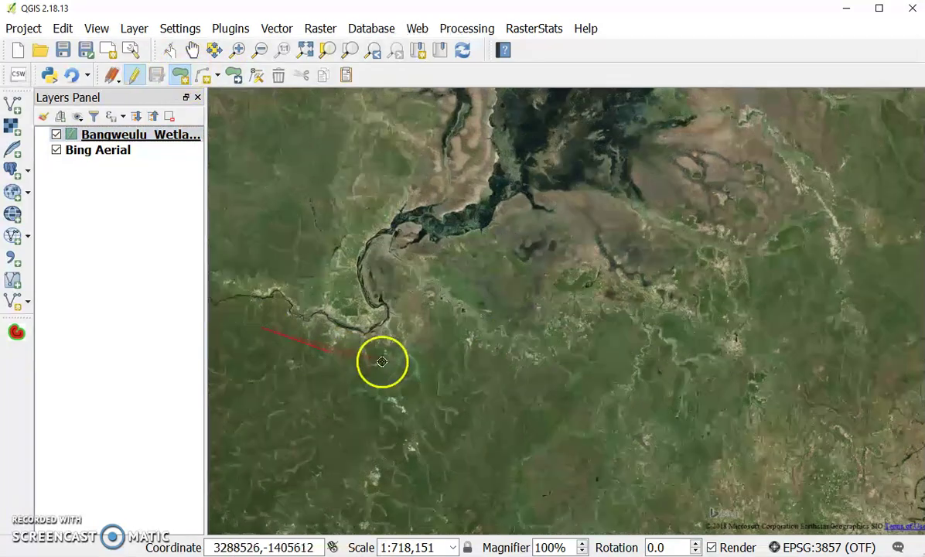
pyautogui.click(407, 363)
pyautogui.click(427, 333)
pyautogui.click(469, 370)
pyautogui.click(557, 375)
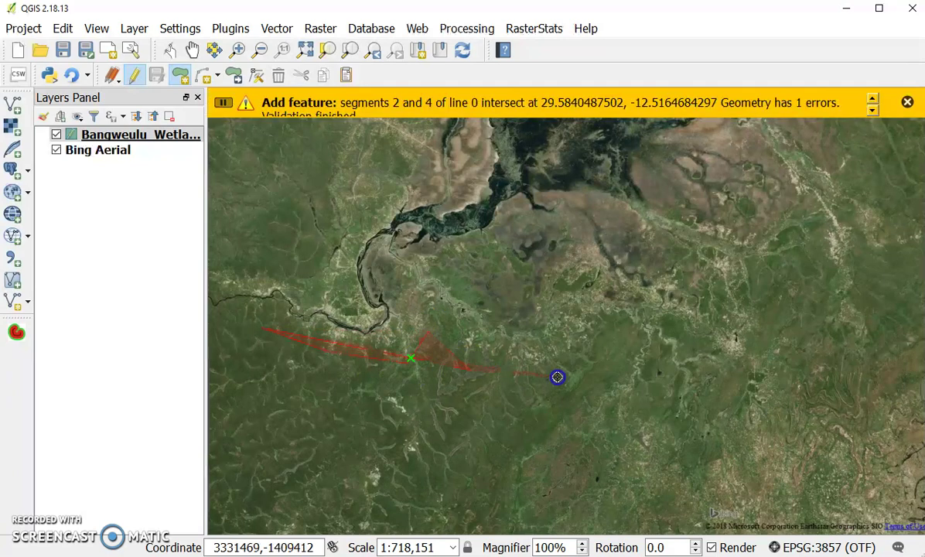
pyautogui.click(605, 340)
pyautogui.click(644, 325)
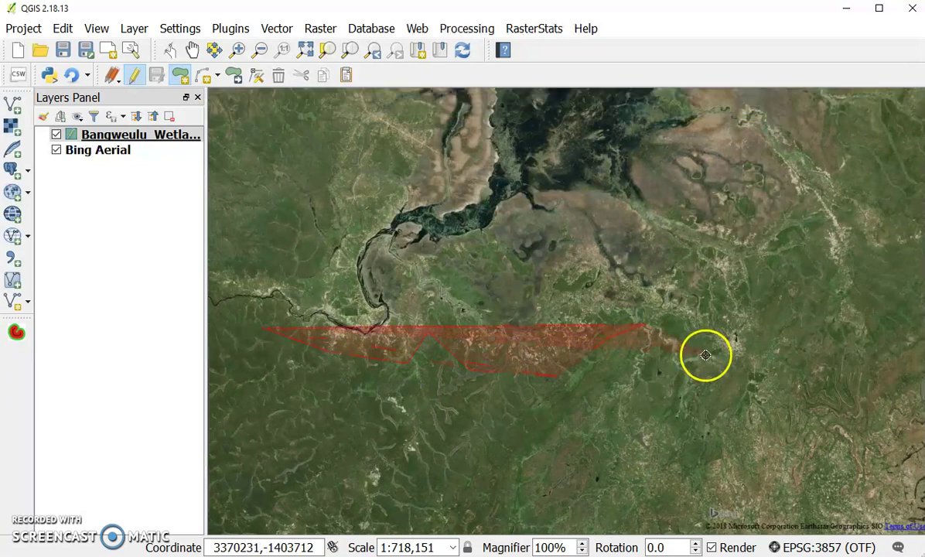
pyautogui.click(701, 353)
pyautogui.click(739, 363)
# Trace the eastern and northern edges back west, finish the polygon and give it id 1.
pyautogui.click(767, 334)
pyautogui.click(766, 294)
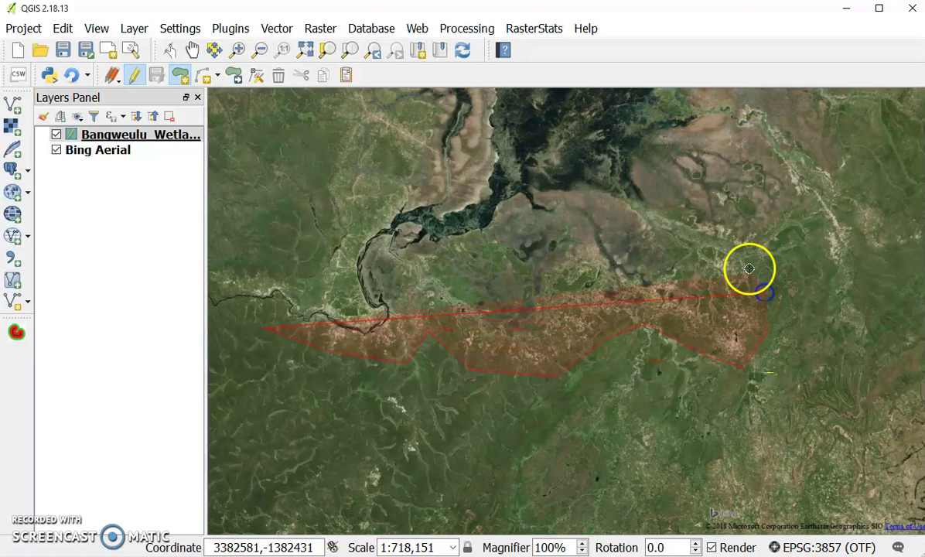
pyautogui.click(743, 241)
pyautogui.click(685, 192)
pyautogui.click(619, 175)
pyautogui.click(584, 246)
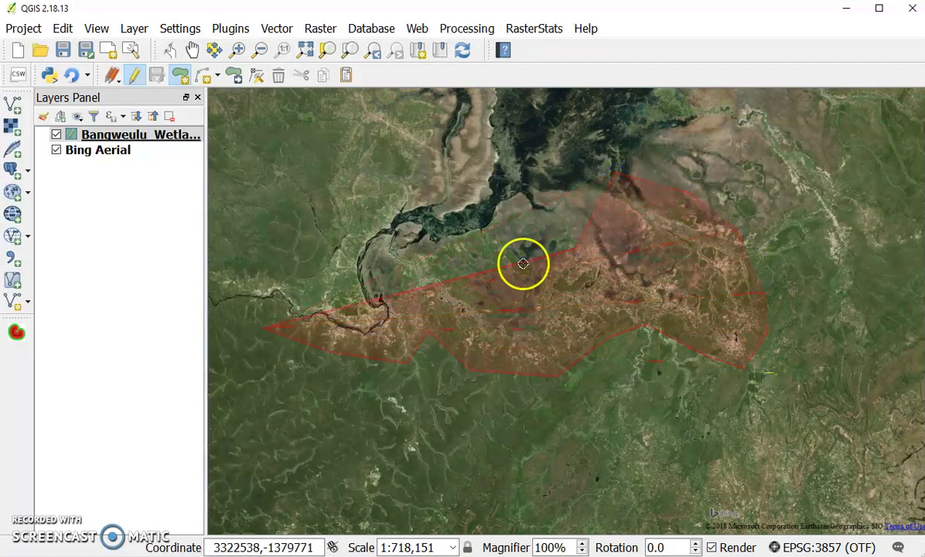
pyautogui.click(418, 266)
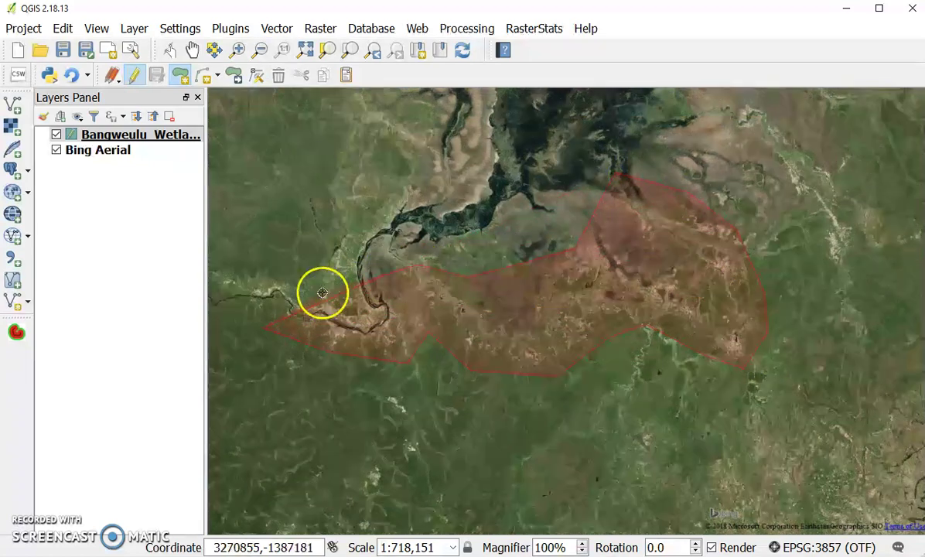
pyautogui.rightClick(322, 294)
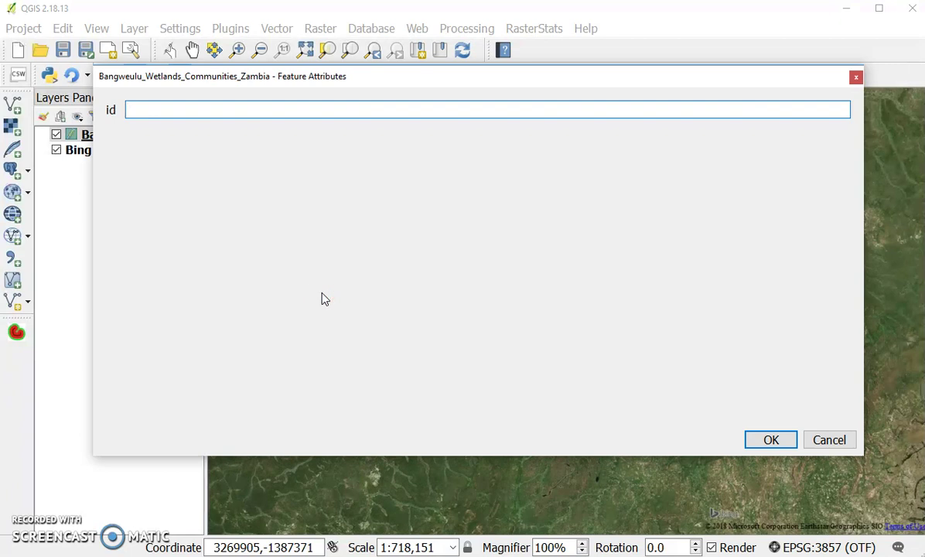
pyautogui.click(758, 440)
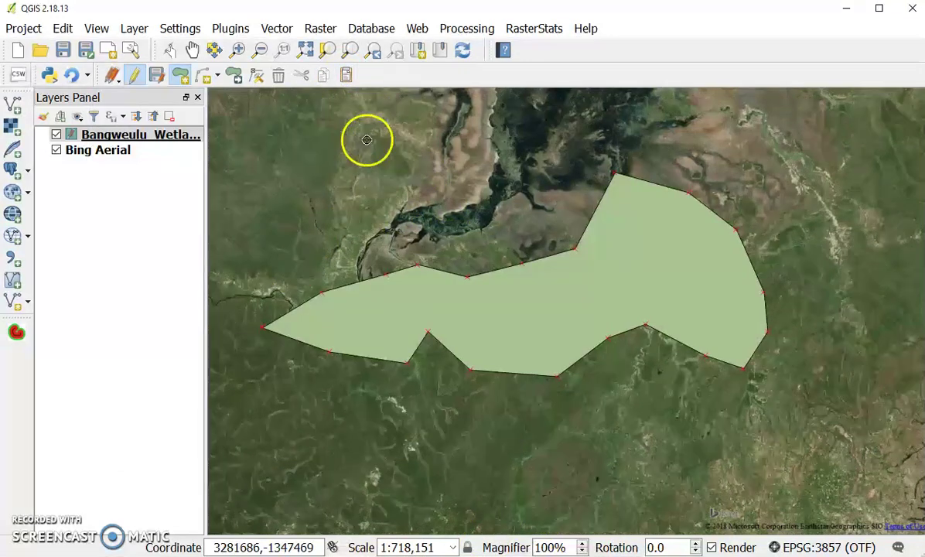
# Draw a four-corner polygon for the northern community, give it id 2, and save edits.
pyautogui.click(336, 98)
pyautogui.click(333, 152)
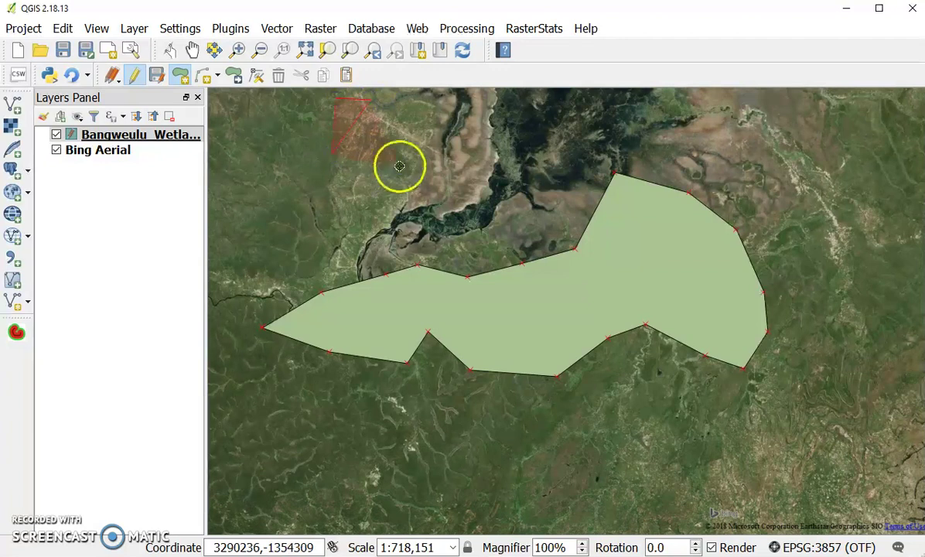
pyautogui.click(469, 165)
pyautogui.click(469, 128)
pyautogui.rightClick(469, 128)
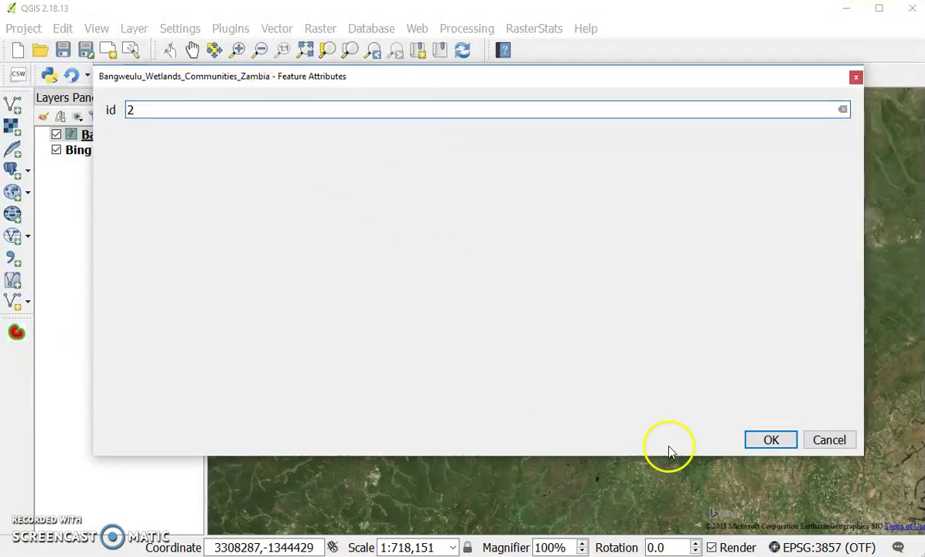
pyautogui.write('2')
pyautogui.click(770, 440)
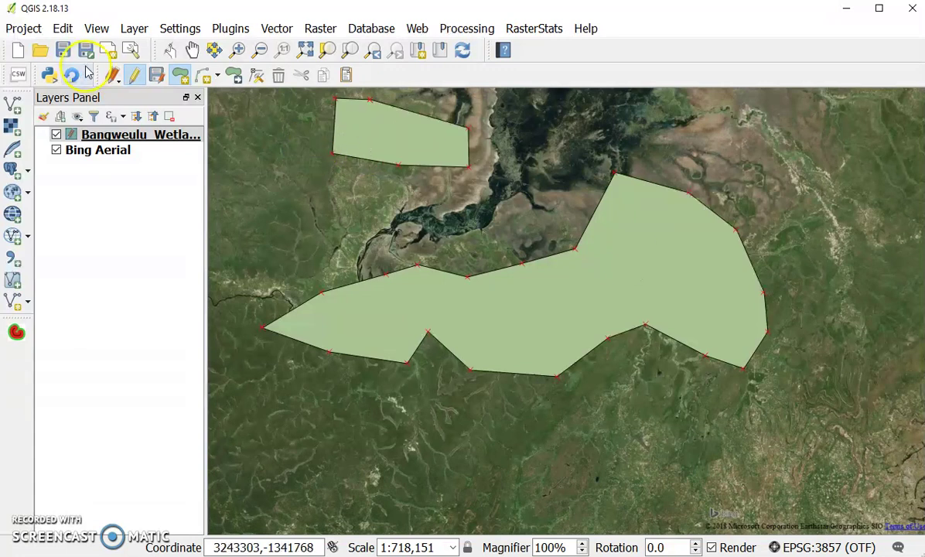
pyautogui.click(157, 77)
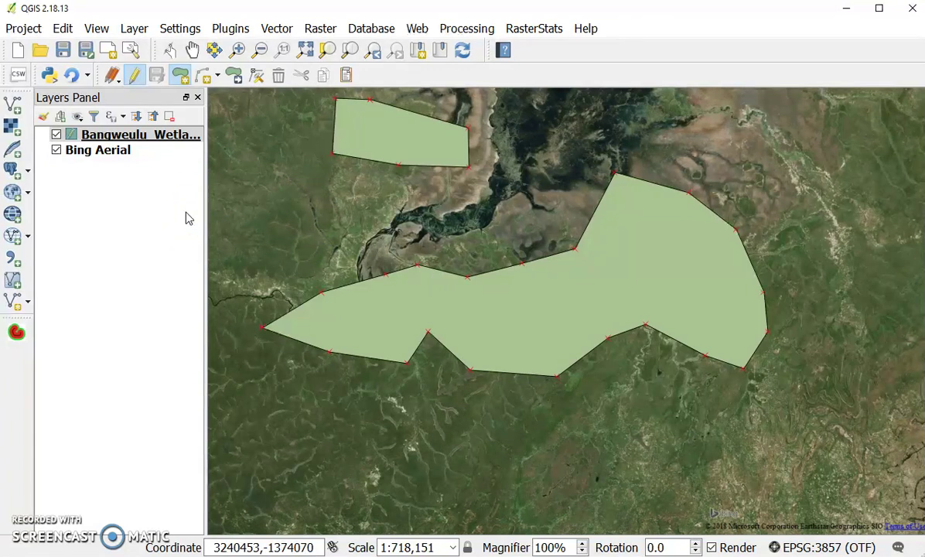
# Set the community layer's Simple fill style to No Brush in Layer Properties.
pyautogui.rightClick(133, 143)
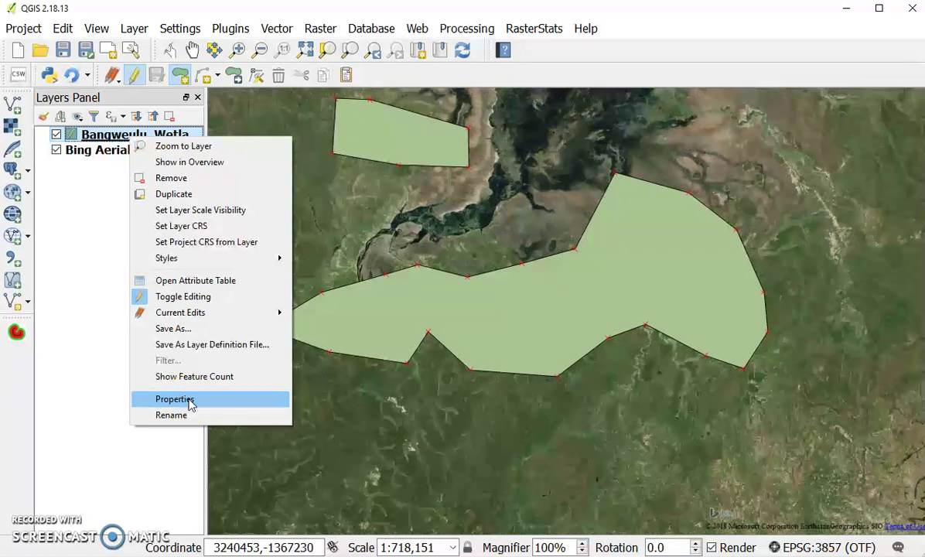
pyautogui.click(190, 400)
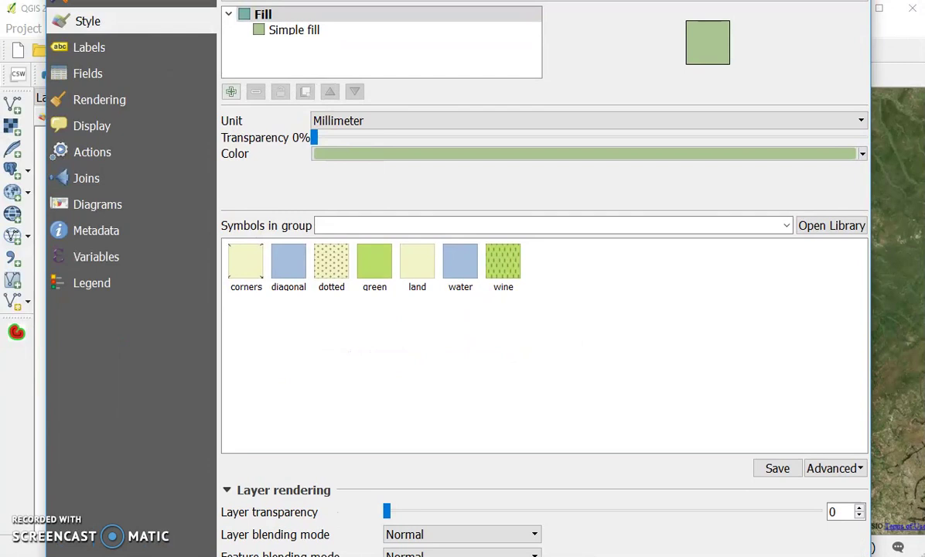
pyautogui.moveTo(355, 8); pyautogui.dragTo(389, 43)
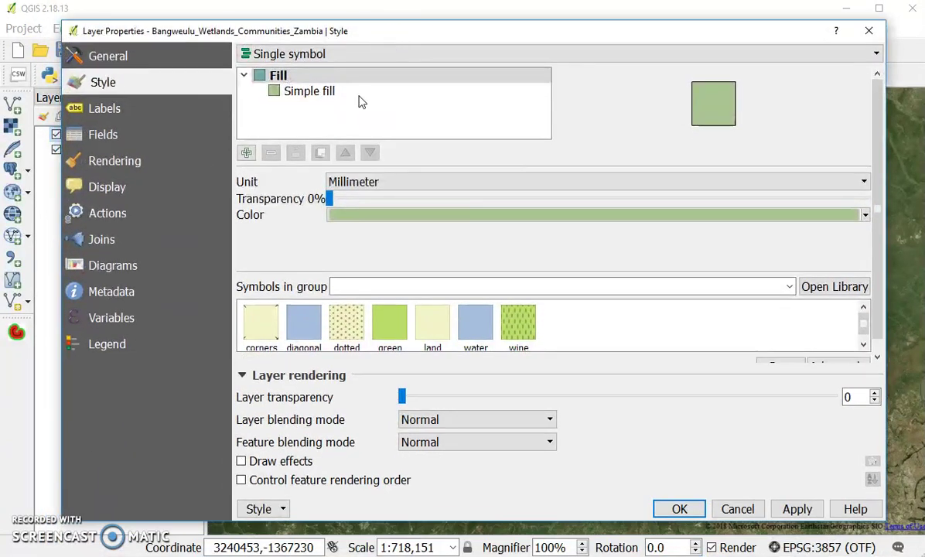
pyautogui.click(366, 423)
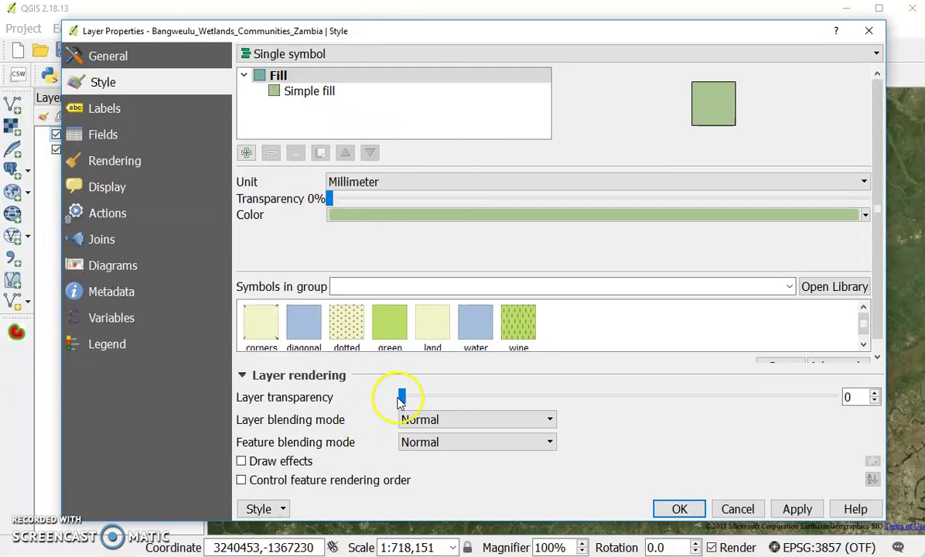
pyautogui.click(317, 93)
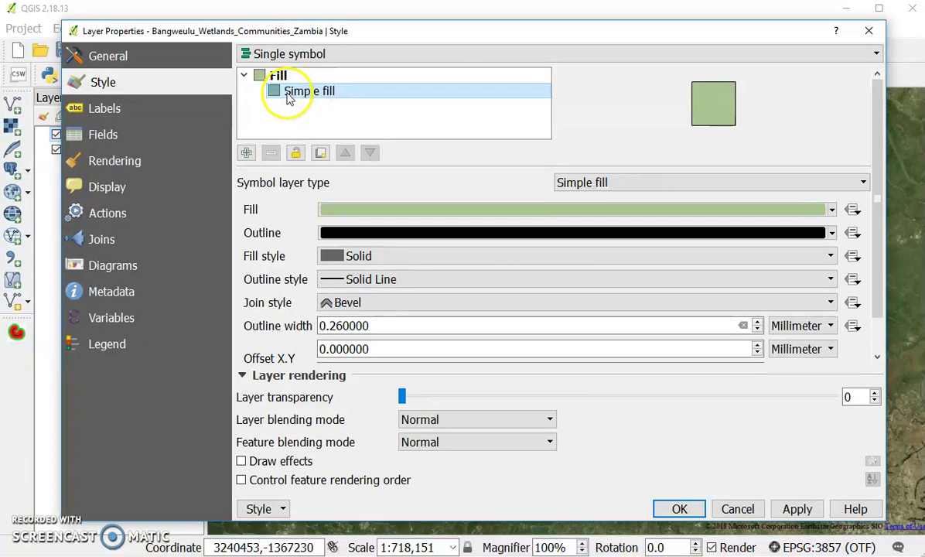
pyautogui.click(361, 100)
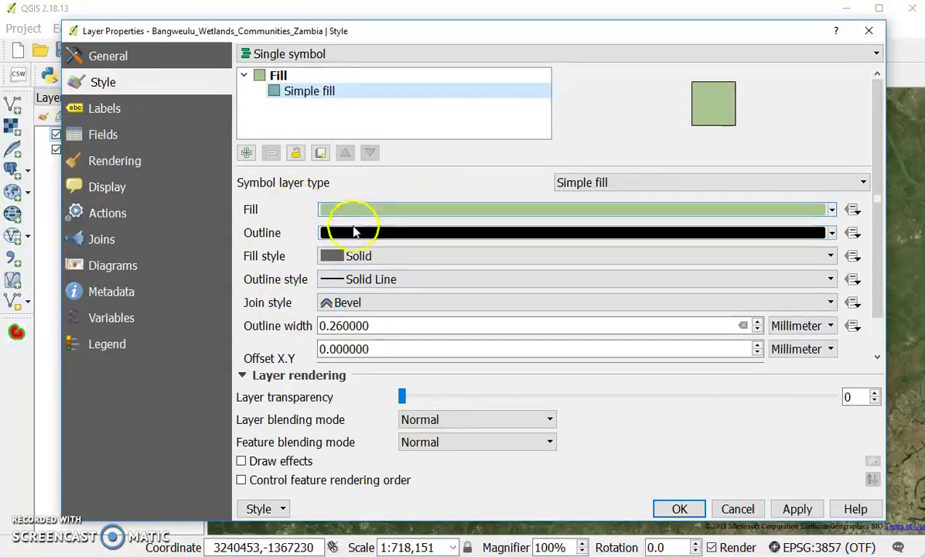
pyautogui.click(350, 255)
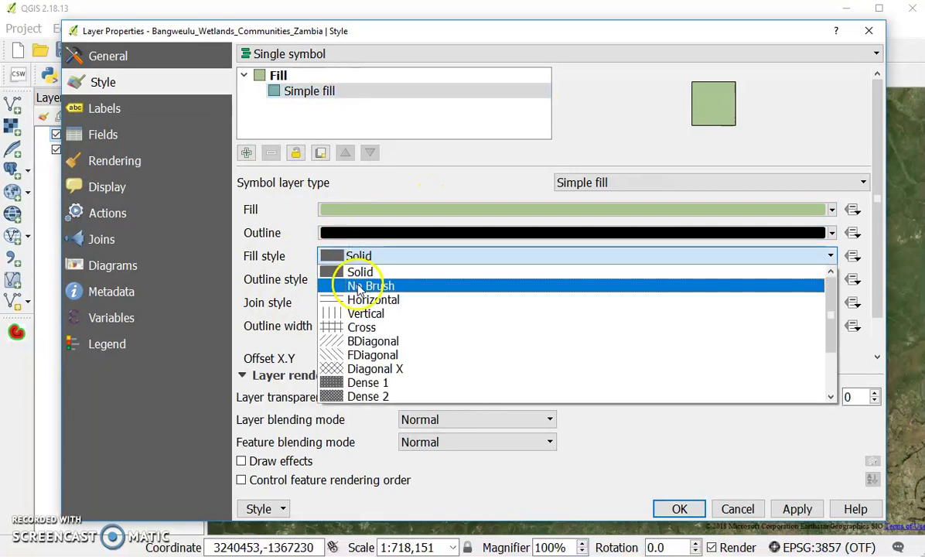
pyautogui.click(370, 286)
pyautogui.click(673, 509)
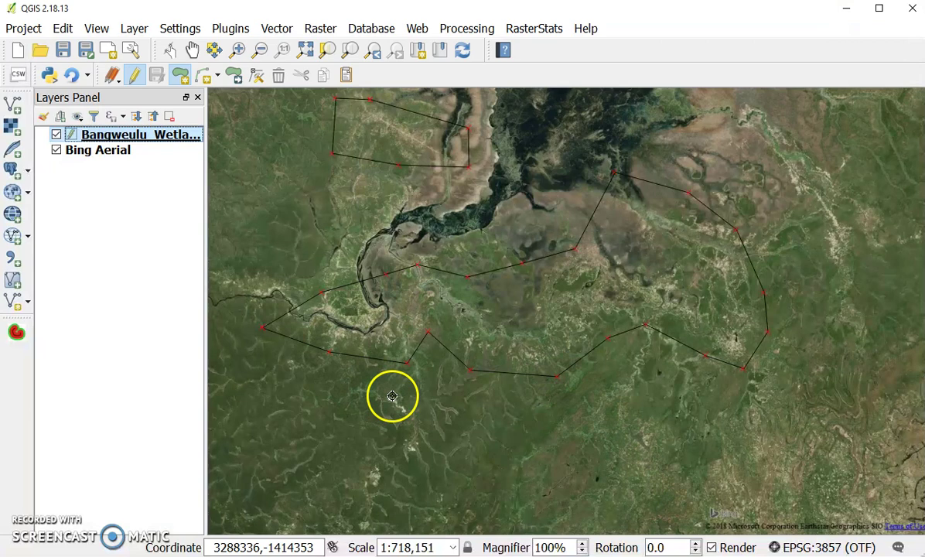
# Zoom in, add a corner on the polygon edge, drag it to the upper left, raise another corner, and save.
pyautogui.click(241, 50)
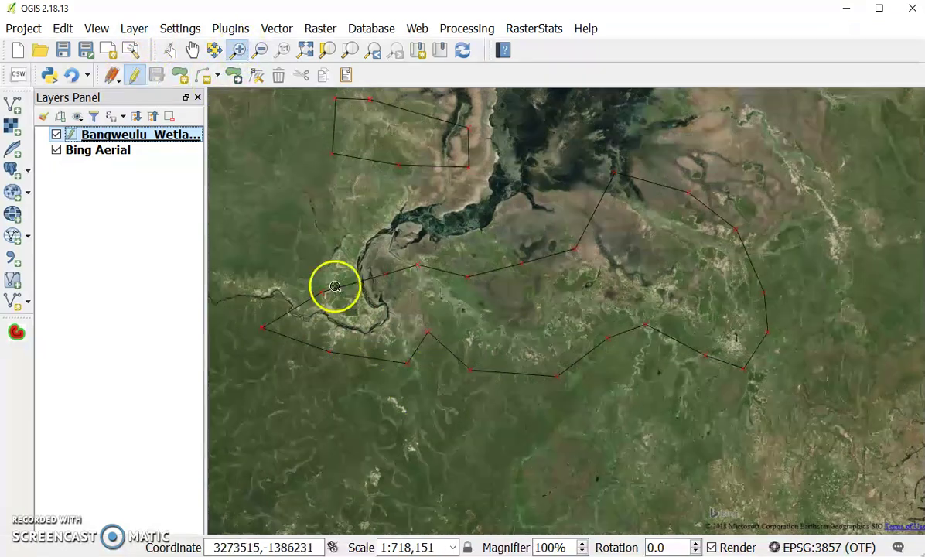
pyautogui.moveTo(252, 246); pyautogui.dragTo(446, 407)
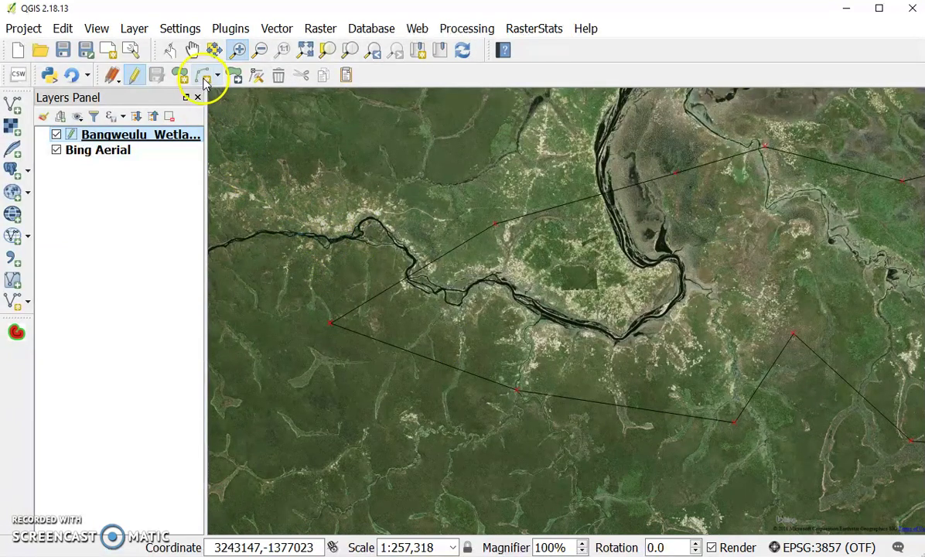
pyautogui.click(256, 78)
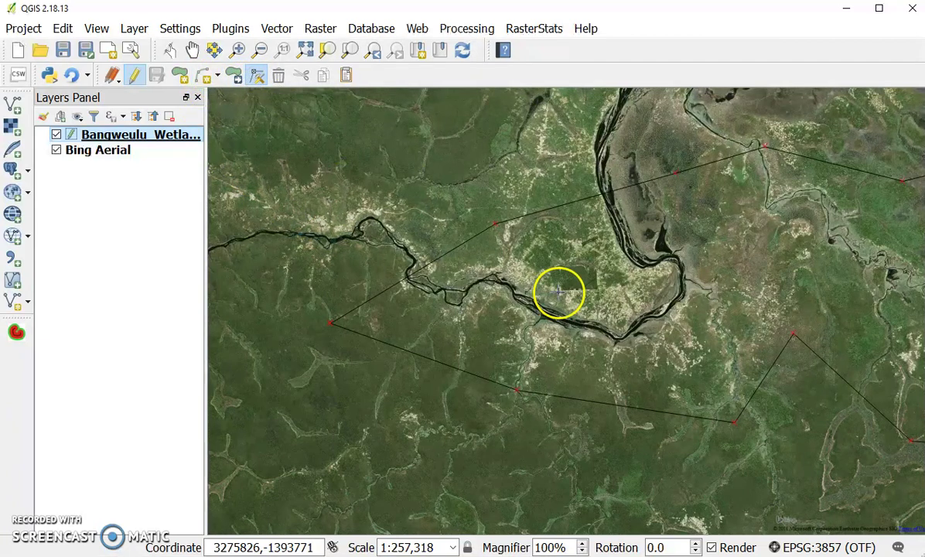
pyautogui.click(558, 292)
pyautogui.moveTo(559, 292); pyautogui.dragTo(495, 224)
pyautogui.doubleClick(494, 226)
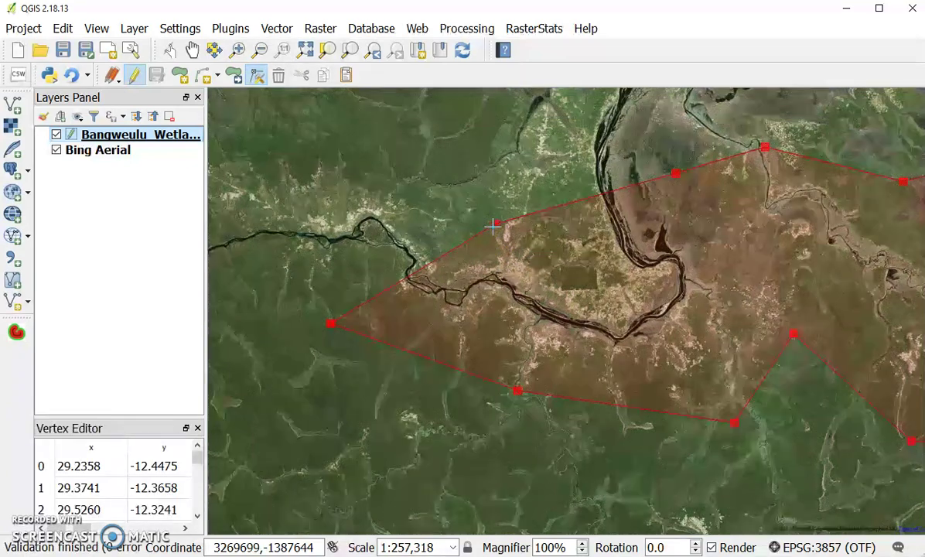
pyautogui.click(518, 267)
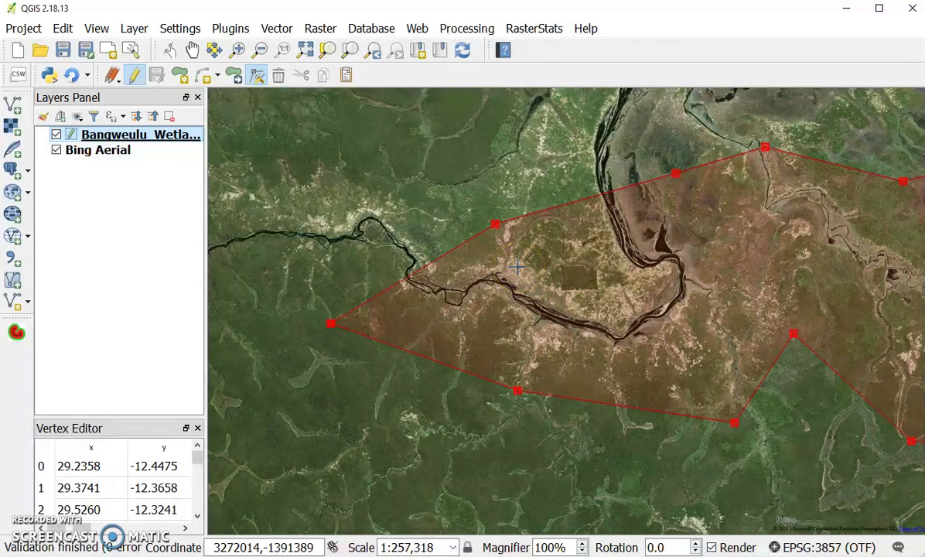
pyautogui.click(496, 224)
pyautogui.moveTo(495, 224); pyautogui.dragTo(285, 176)
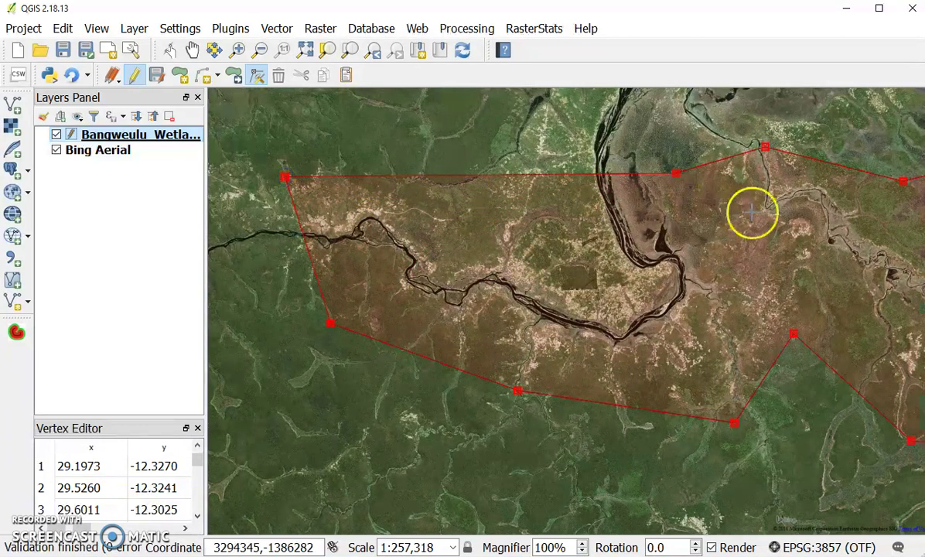
pyautogui.moveTo(675, 173); pyautogui.dragTo(545, 96)
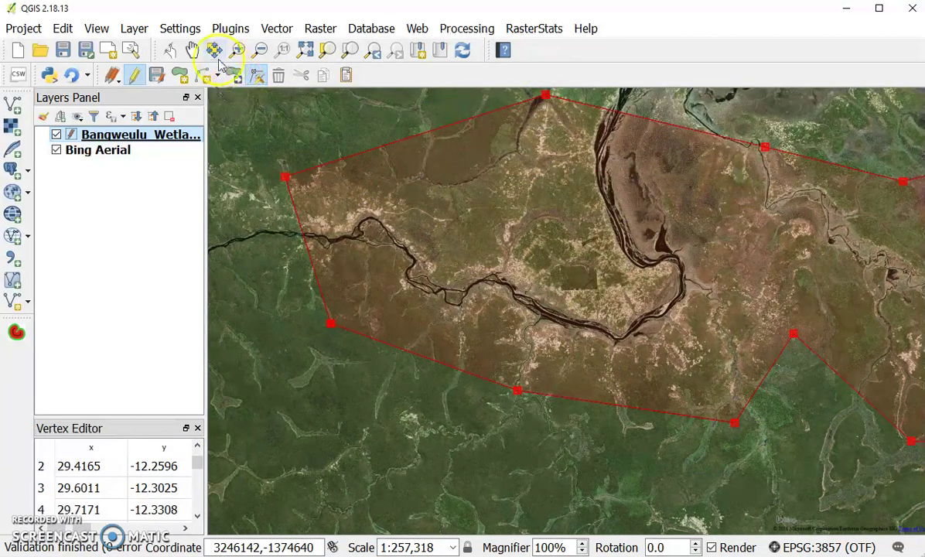
pyautogui.click(157, 75)
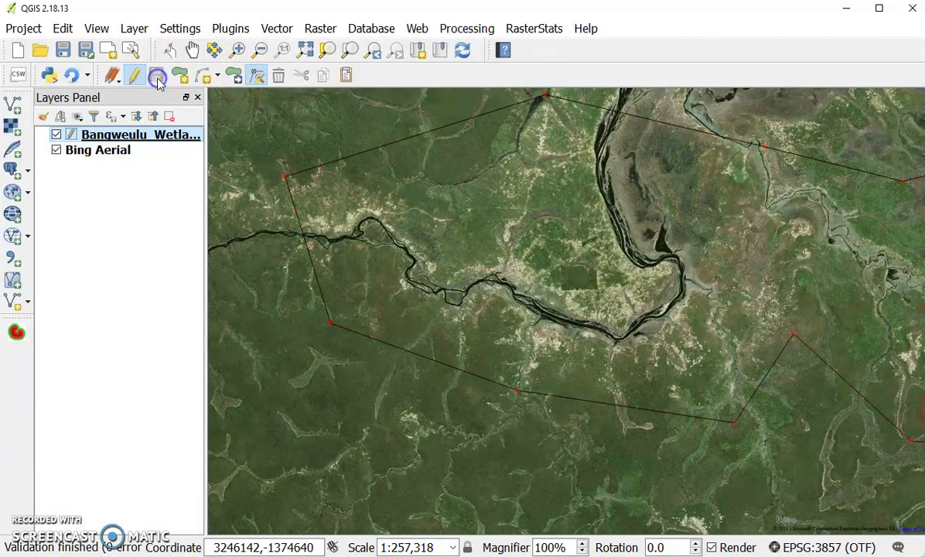
# Pan to the eastern section, nudge the corner near the settlement, pull the top corner down, and save.
pyautogui.click(191, 49)
pyautogui.moveTo(512, 268); pyautogui.dragTo(435, 257)
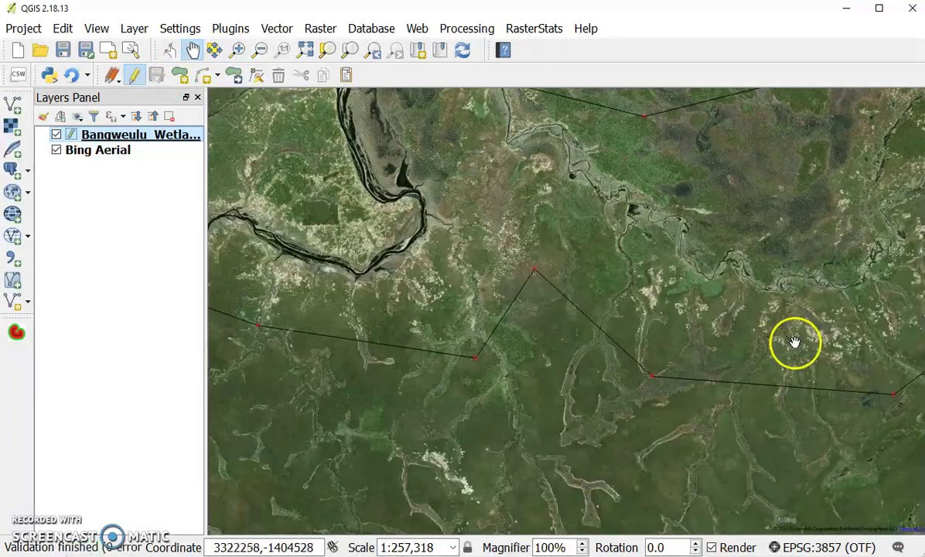
pyautogui.moveTo(868, 244); pyautogui.dragTo(441, 303)
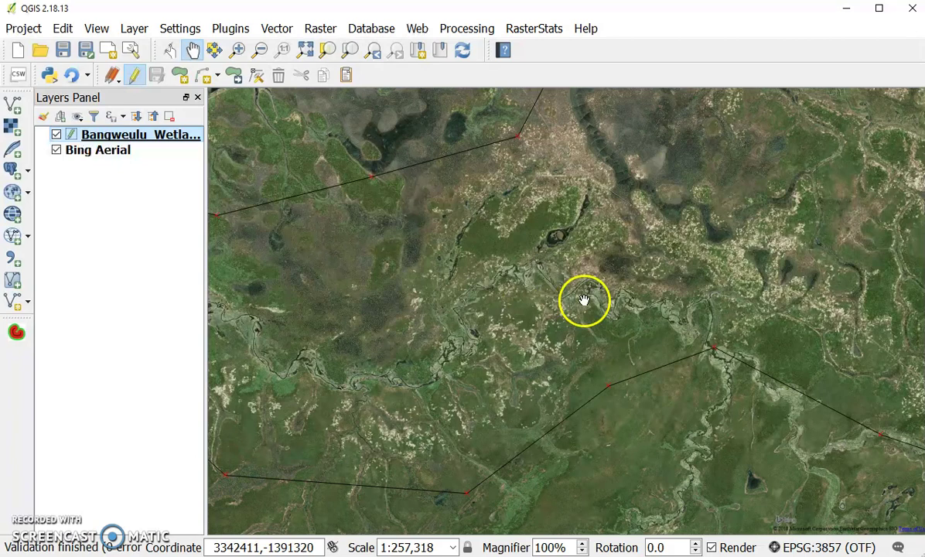
pyautogui.moveTo(584, 300); pyautogui.dragTo(603, 161)
pyautogui.moveTo(688, 147); pyautogui.dragTo(558, 342)
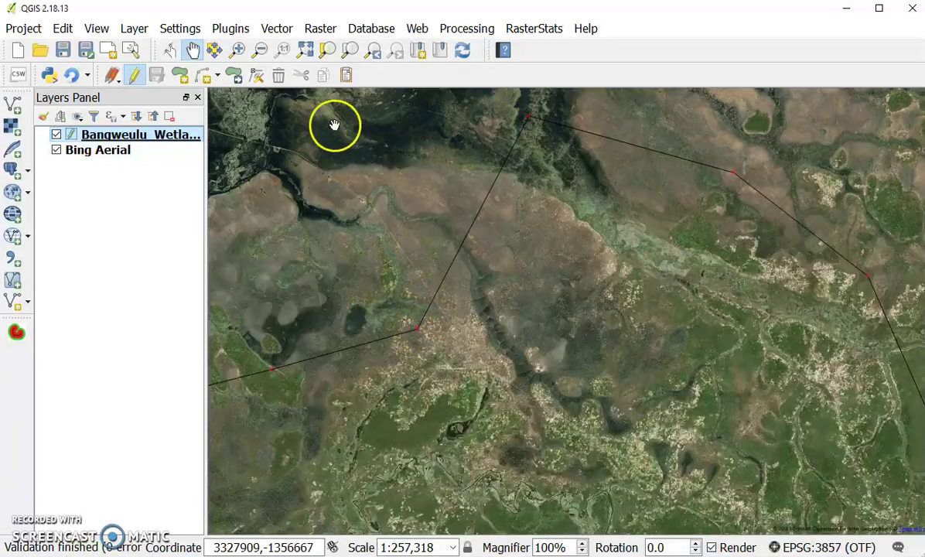
pyautogui.click(259, 76)
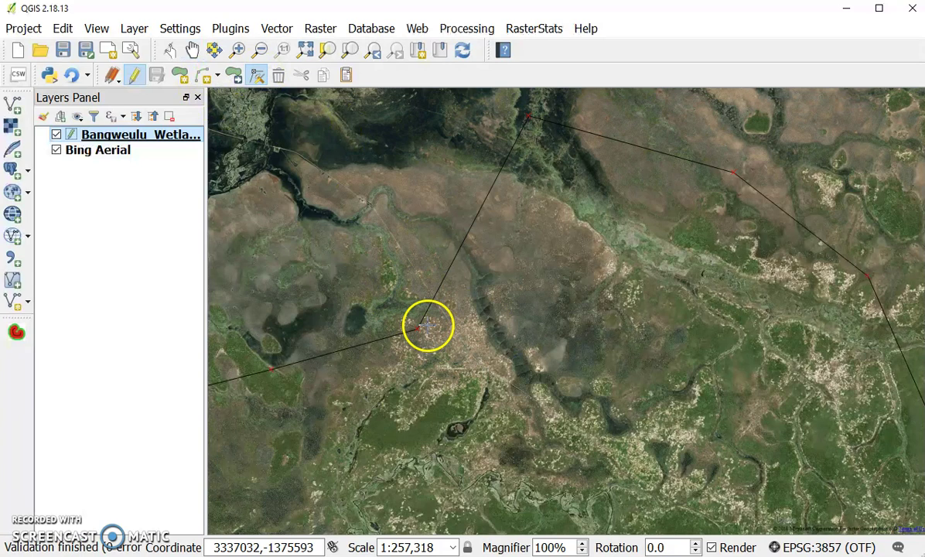
pyautogui.click(418, 328)
pyautogui.click(418, 329)
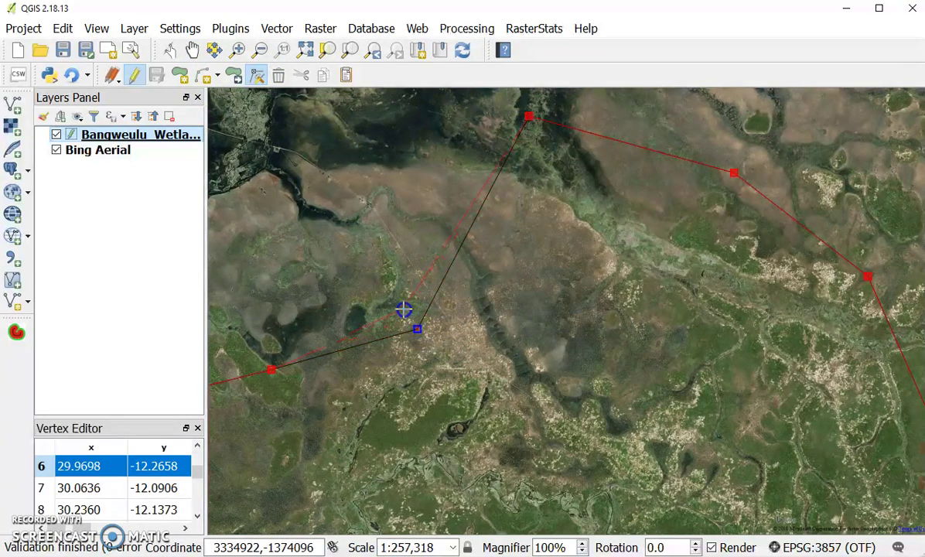
pyautogui.moveTo(404, 309); pyautogui.dragTo(403, 308)
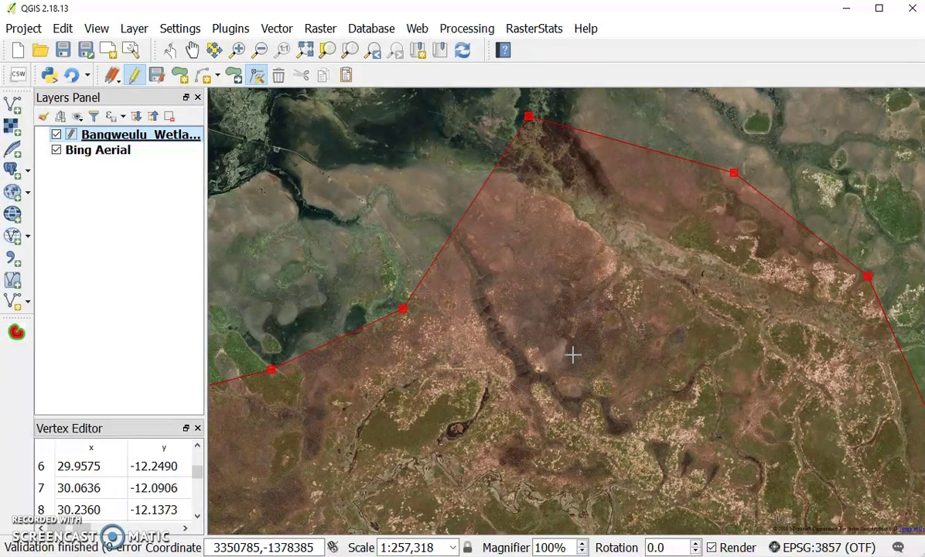
pyautogui.moveTo(531, 115); pyautogui.dragTo(532, 185)
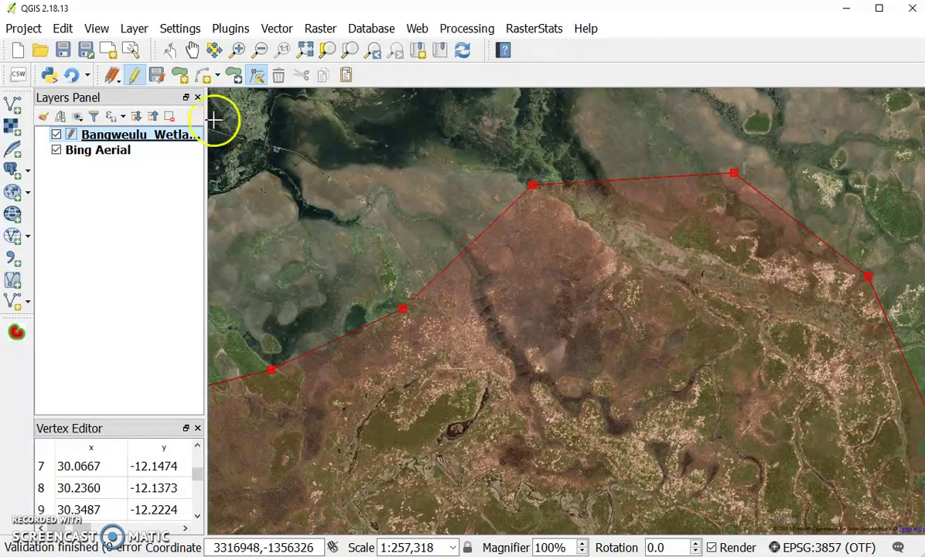
pyautogui.click(156, 75)
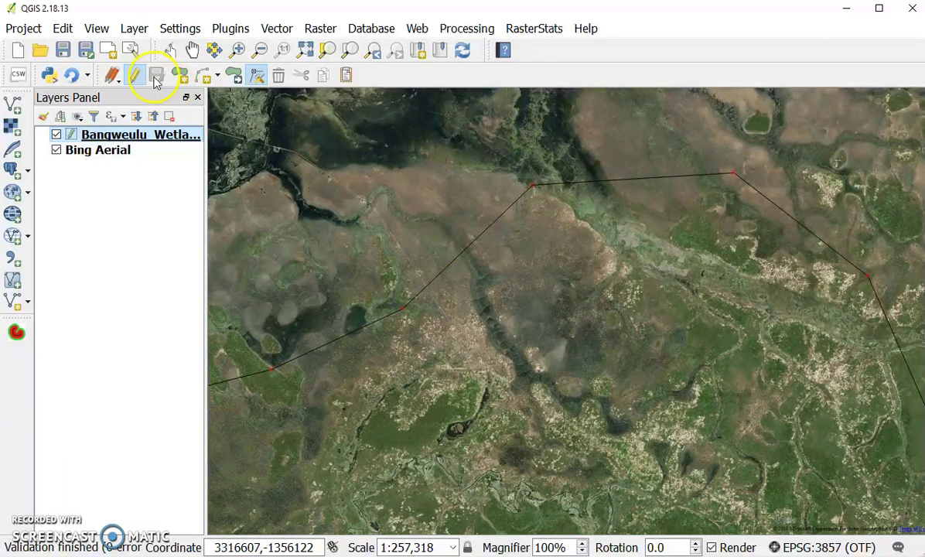
# Stop editing the community layer, then quit QGIS and discard the unsaved project.
pyautogui.click(137, 76)
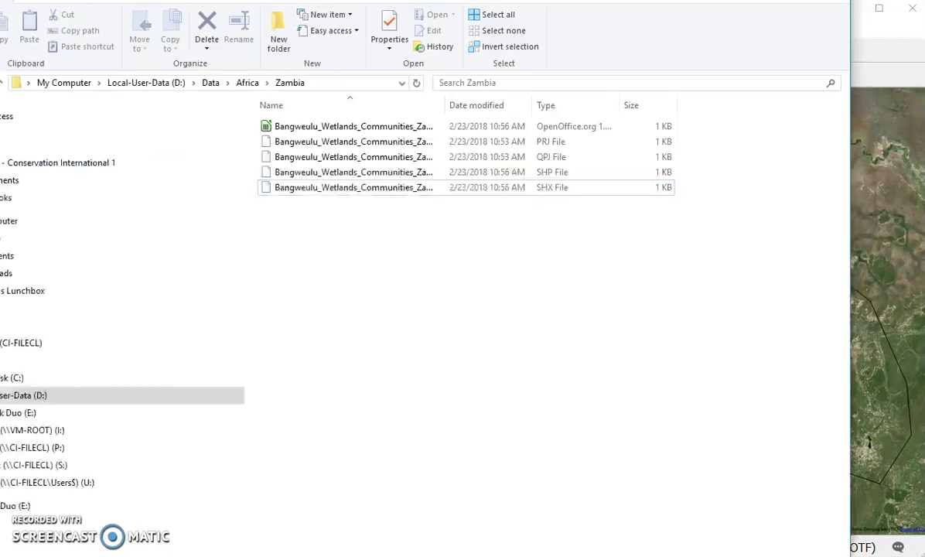
pyautogui.moveTo(263, 0); pyautogui.dragTo(384, 64)
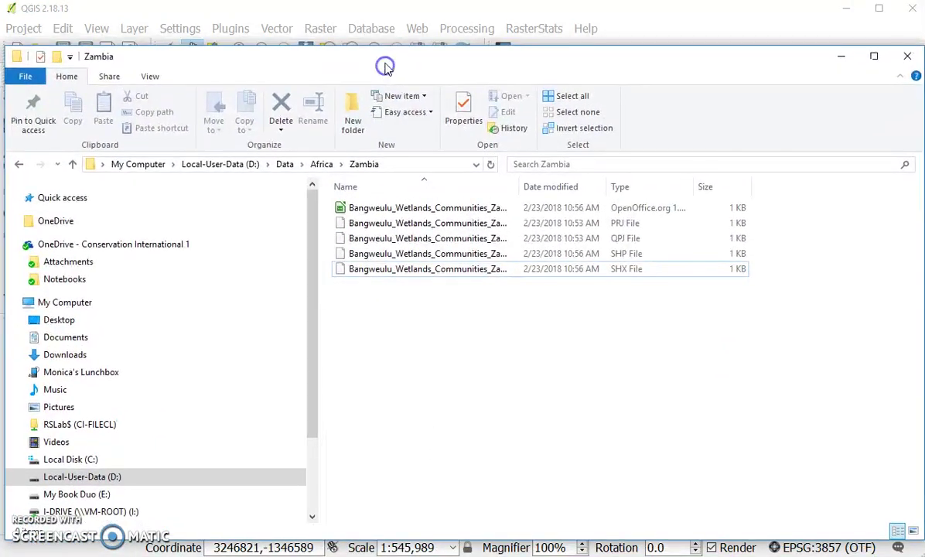
pyautogui.click(387, 18)
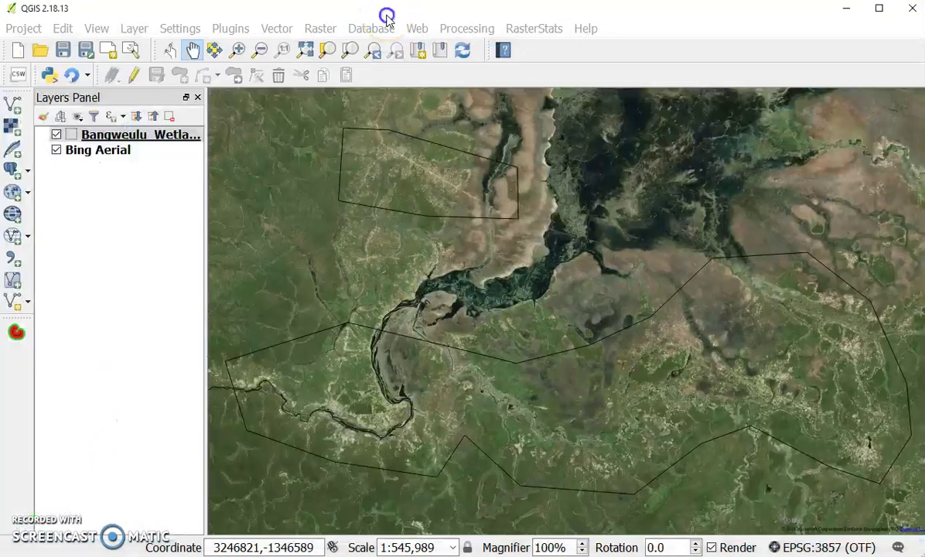
pyautogui.click(911, 10)
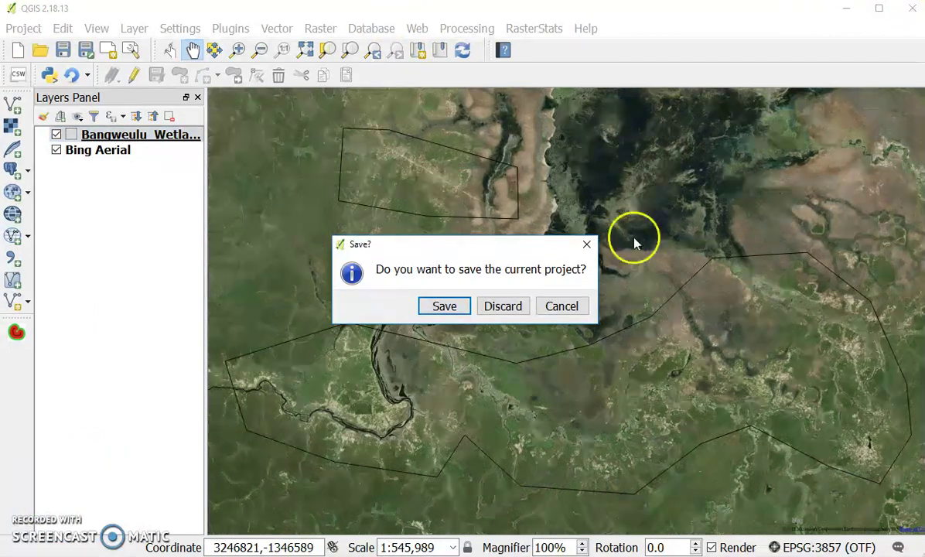
pyautogui.click(502, 308)
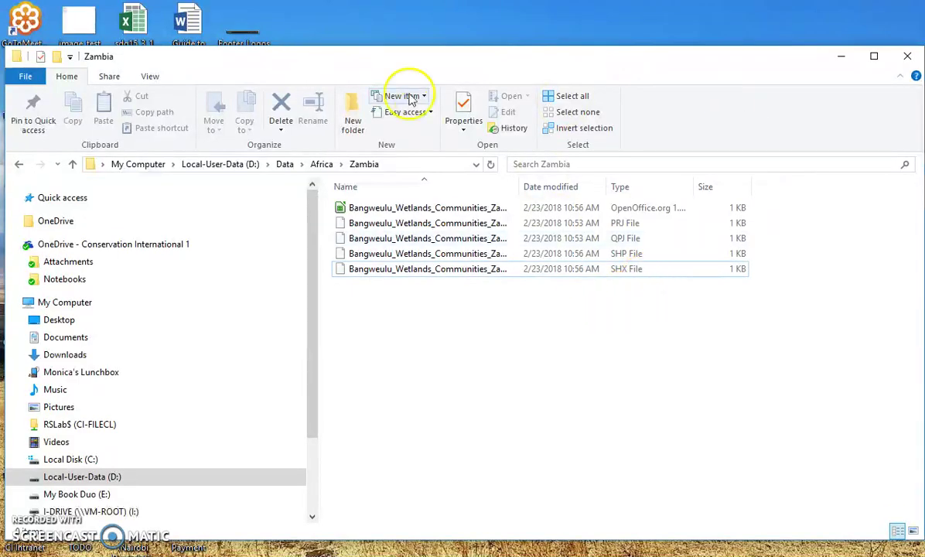
# Widen the Name column and select the five Bangweulu_Wetlands_Communities_Zambia files, .shx through the first.
pyautogui.moveTo(402, 62); pyautogui.dragTo(402, 29)
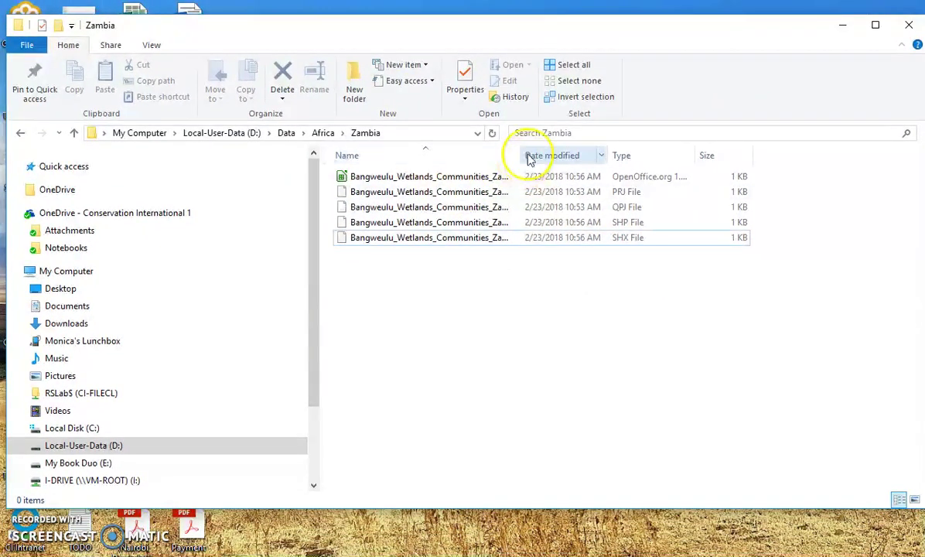
pyautogui.moveTo(519, 153); pyautogui.dragTo(571, 178)
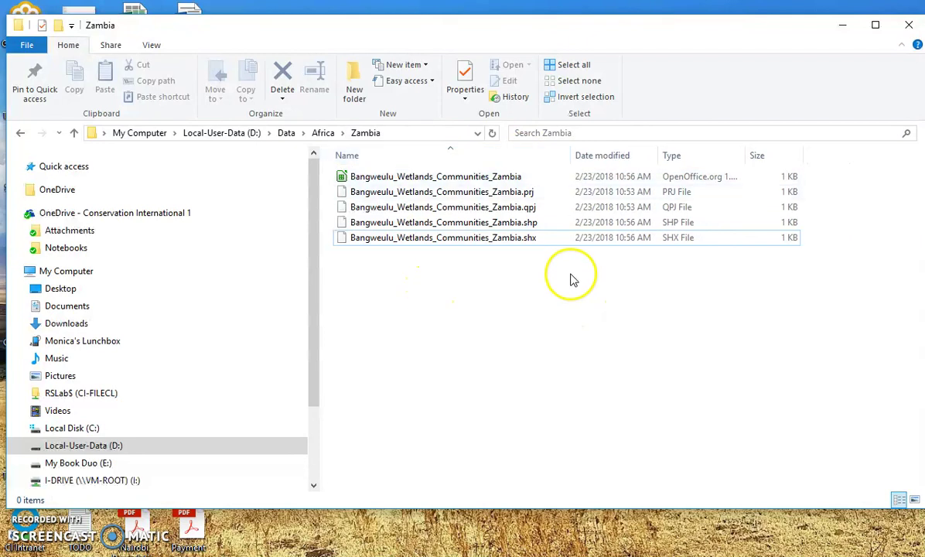
pyautogui.click(447, 236)
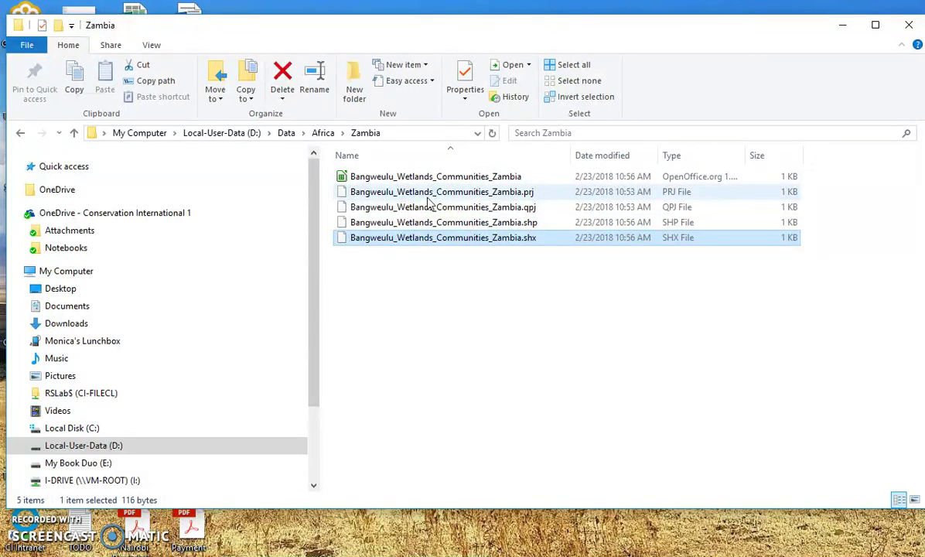
pyautogui.click(482, 224)
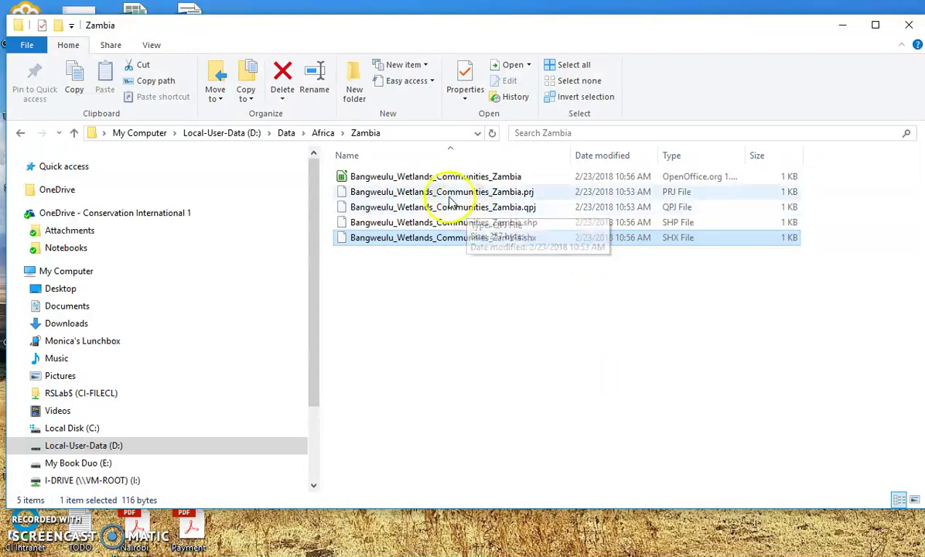
pyautogui.keyDown('shift'); pyautogui.click(425, 186); pyautogui.keyUp('shift')
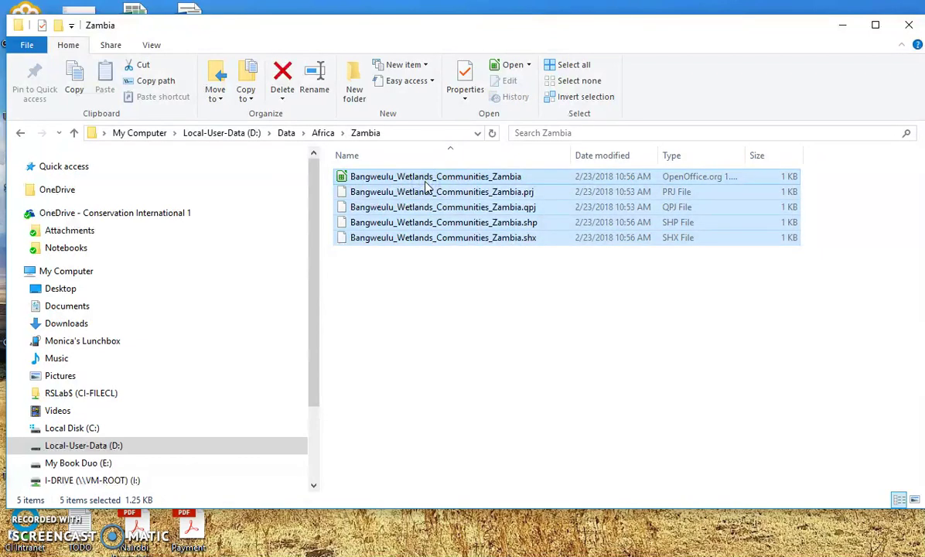
# Send the five files to a compressed (zipped) folder, keeping the name Bangweulu_Wetlands_Communities_Zambia.
pyautogui.rightClick(424, 184)
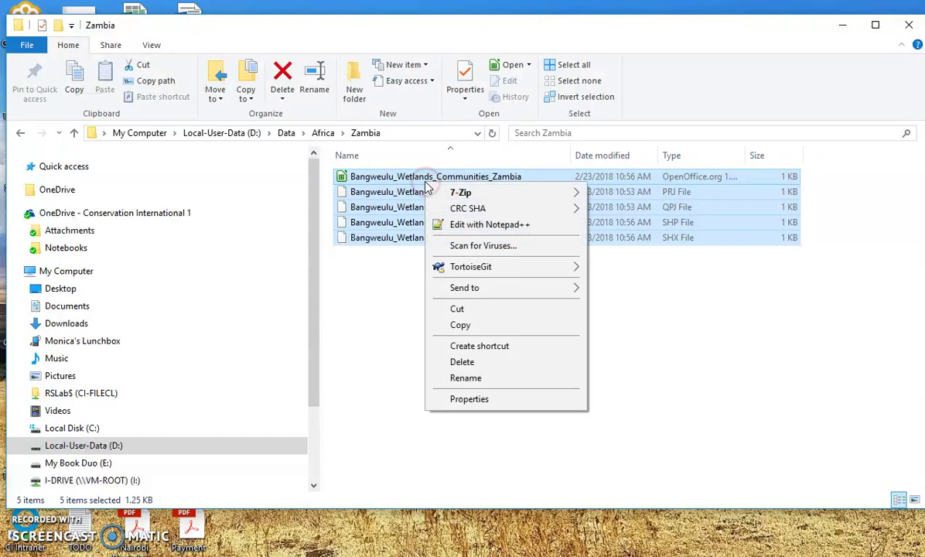
pyautogui.click(535, 289)
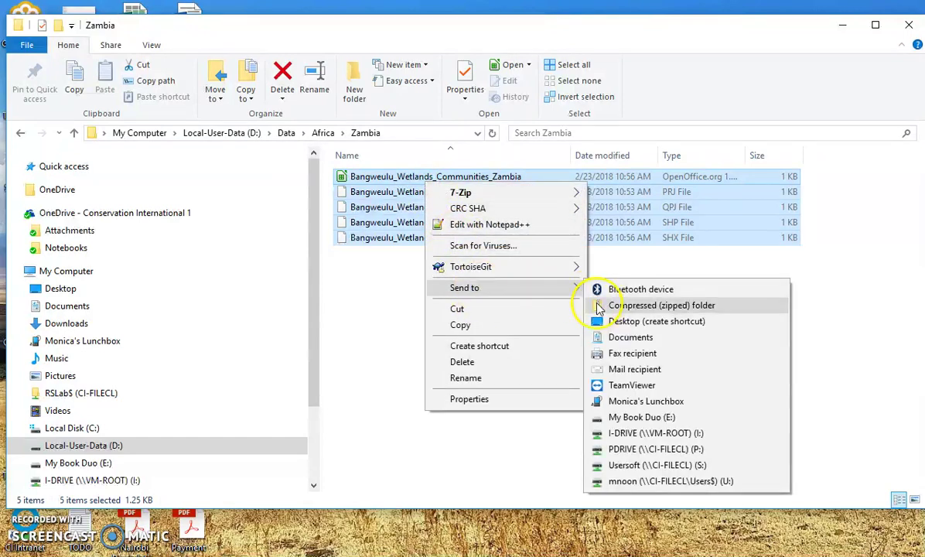
pyautogui.click(598, 307)
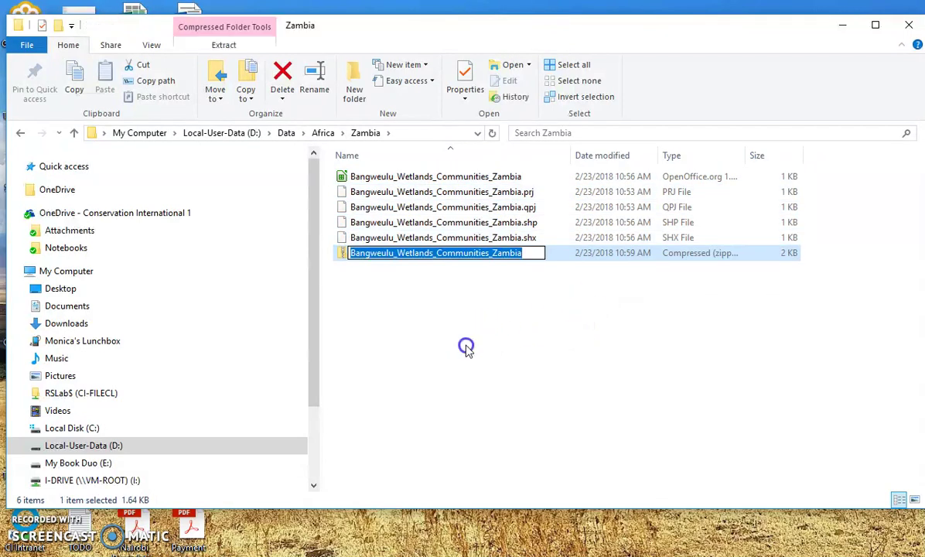
pyautogui.click(465, 346)
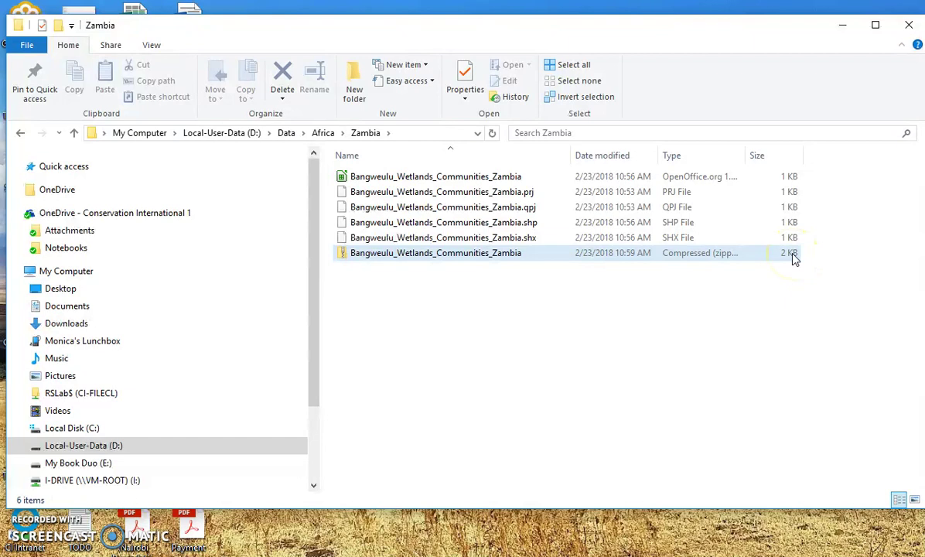
pyautogui.click(757, 347)
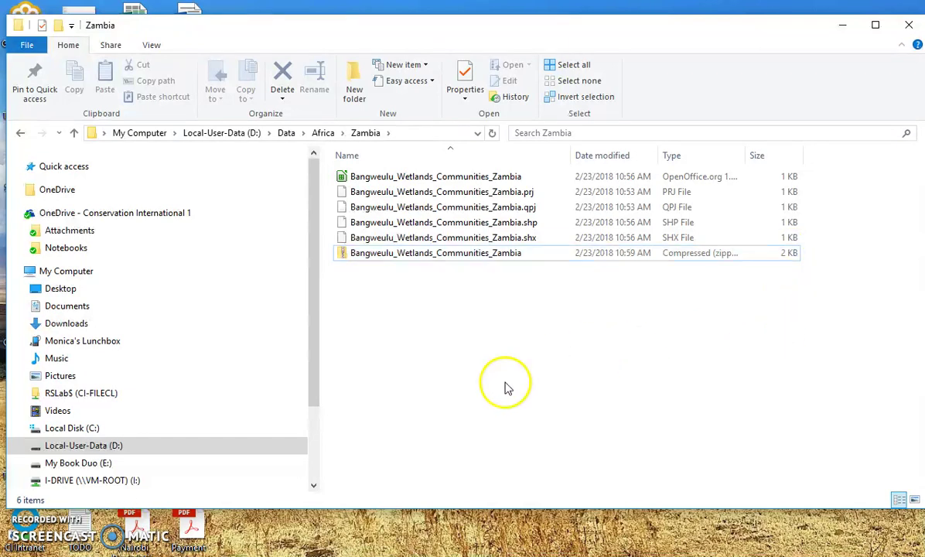